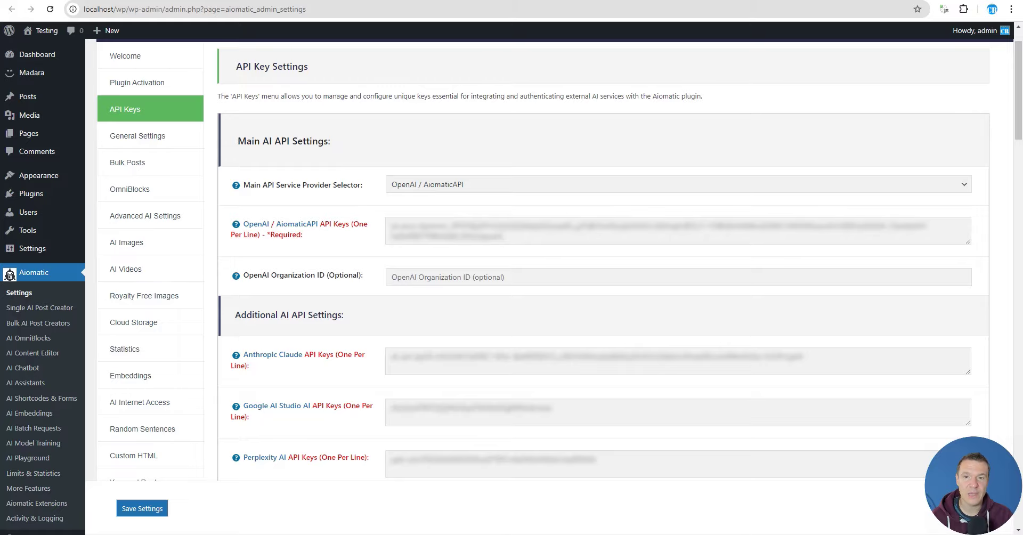
Step: Examine the list of models in the Tools category on the Ollama model search page
key("ctrl+Tab")
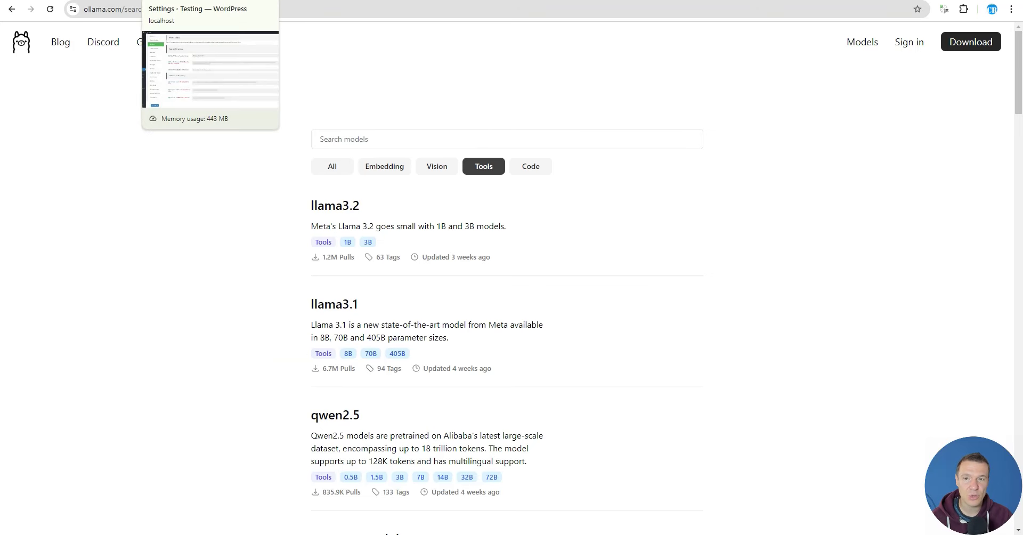
left_click(192, 1)
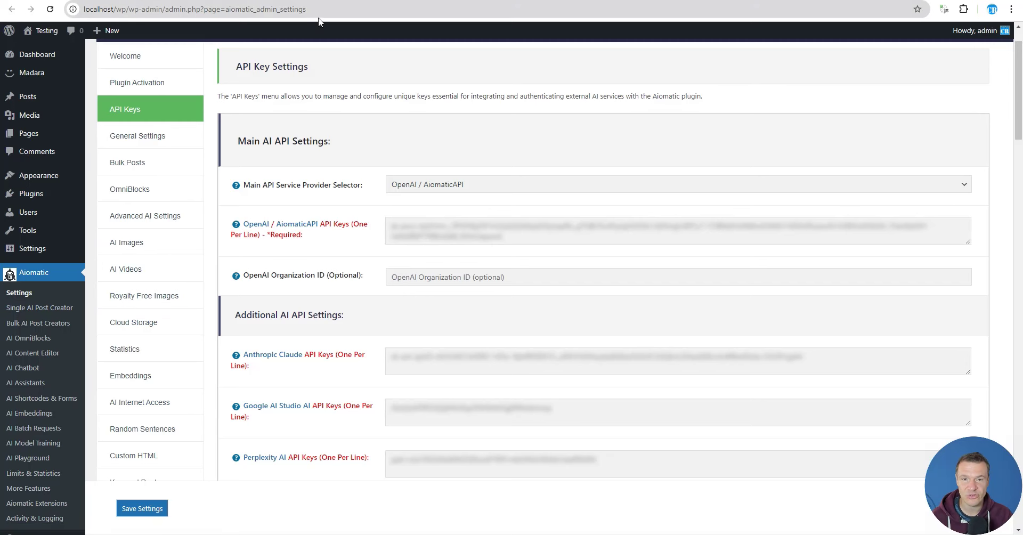
left_click(315, 0)
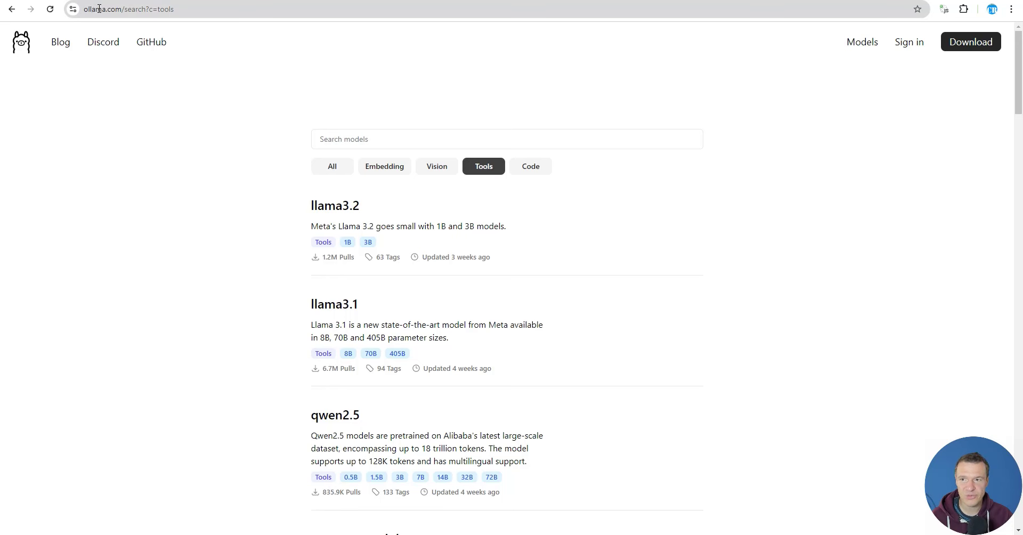
double_click(154, 10)
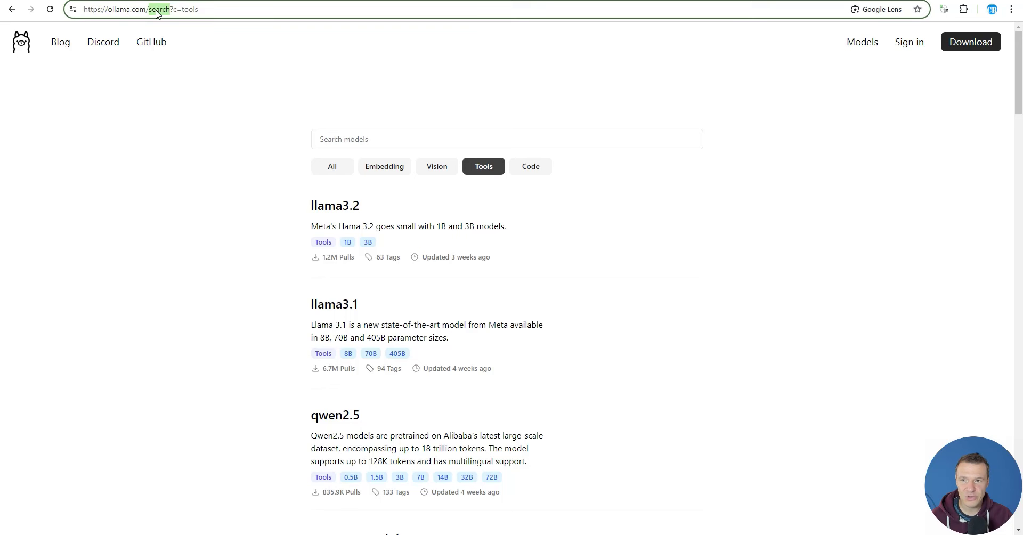
left_click(476, 166)
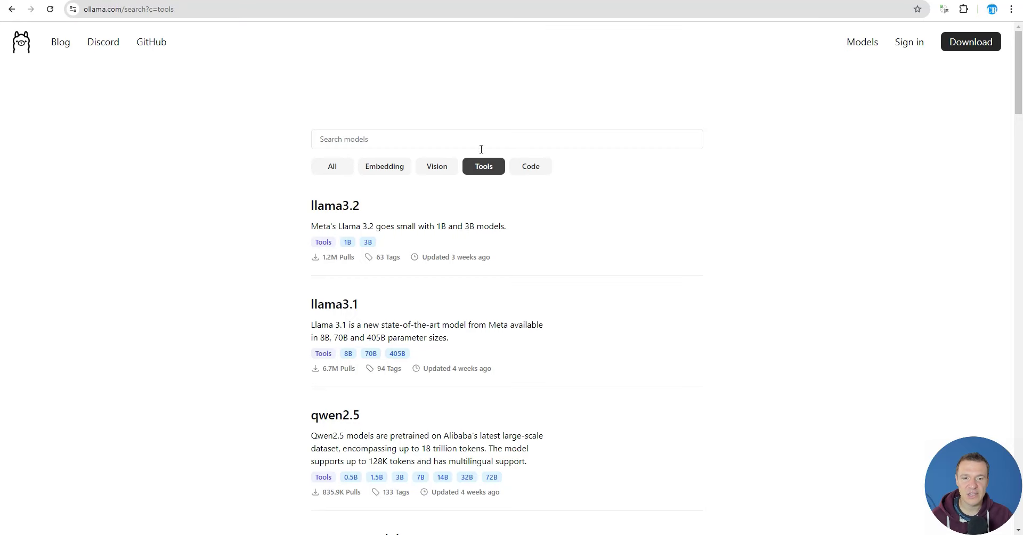
scroll(346, 213, "down", 5)
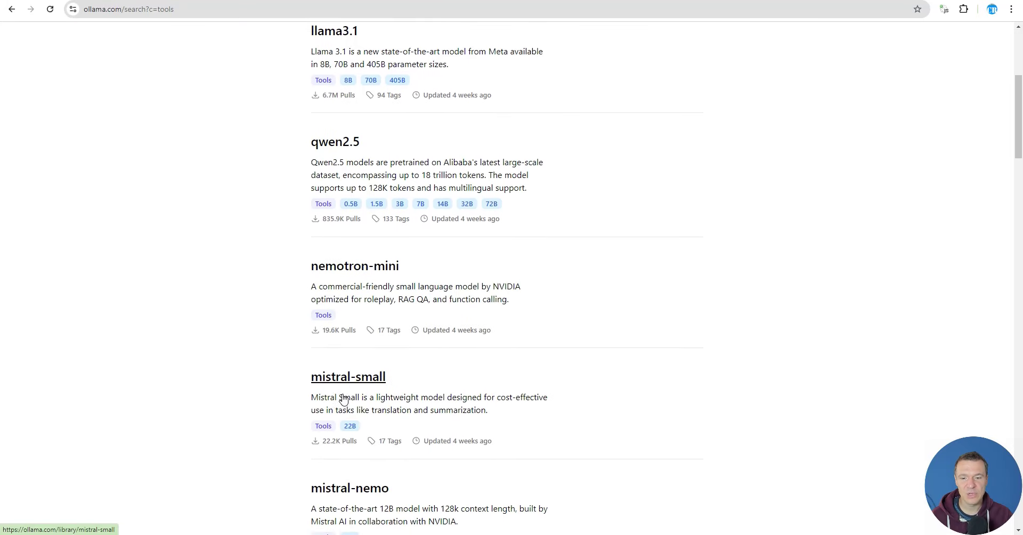
scroll(342, 404, "up", 5)
scroll(299, 377, "down", 12)
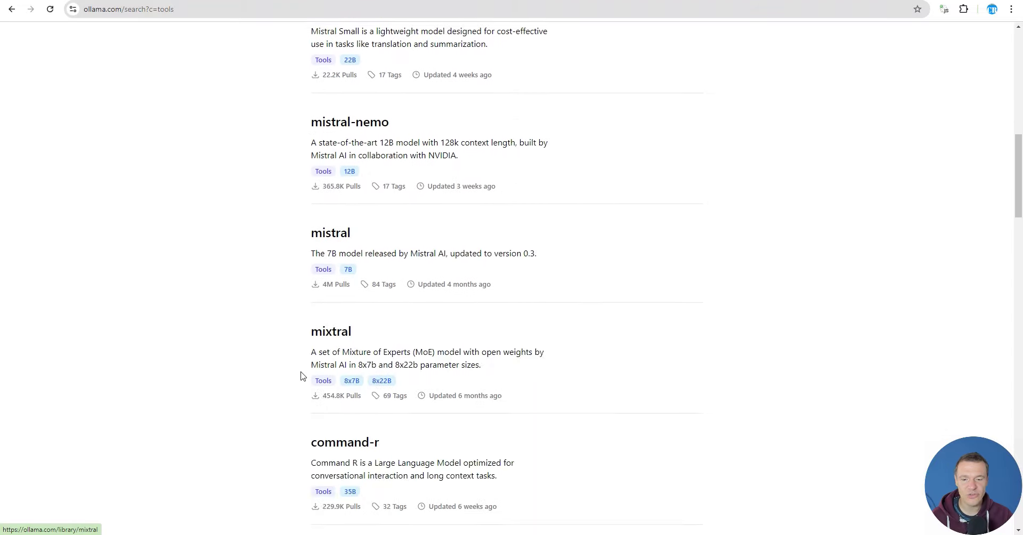
scroll(299, 377, "up", 12)
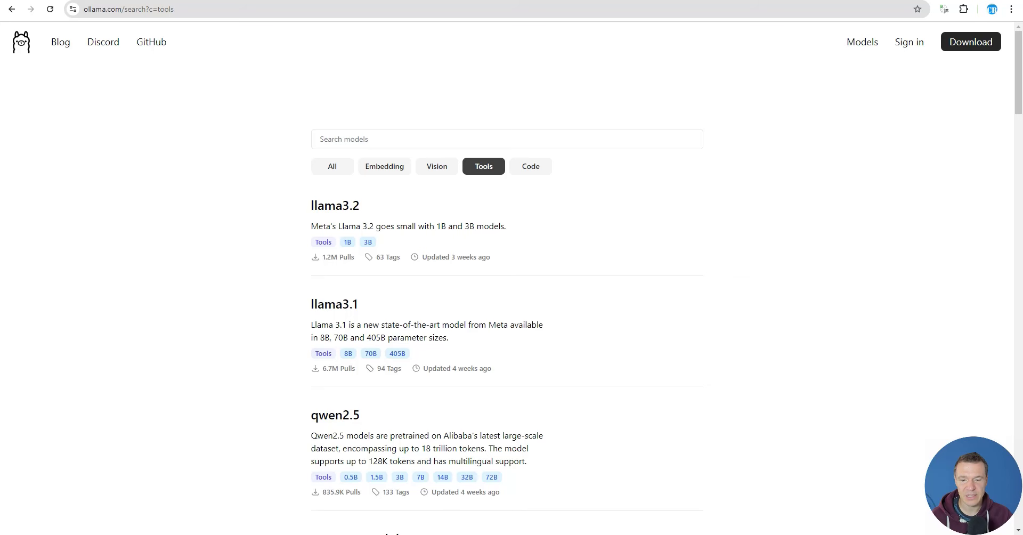
Step: In Command Prompt, start the model with "ollama run llama3.1" and exit its chat session
left_click_drag(329, 112, 722, 171)
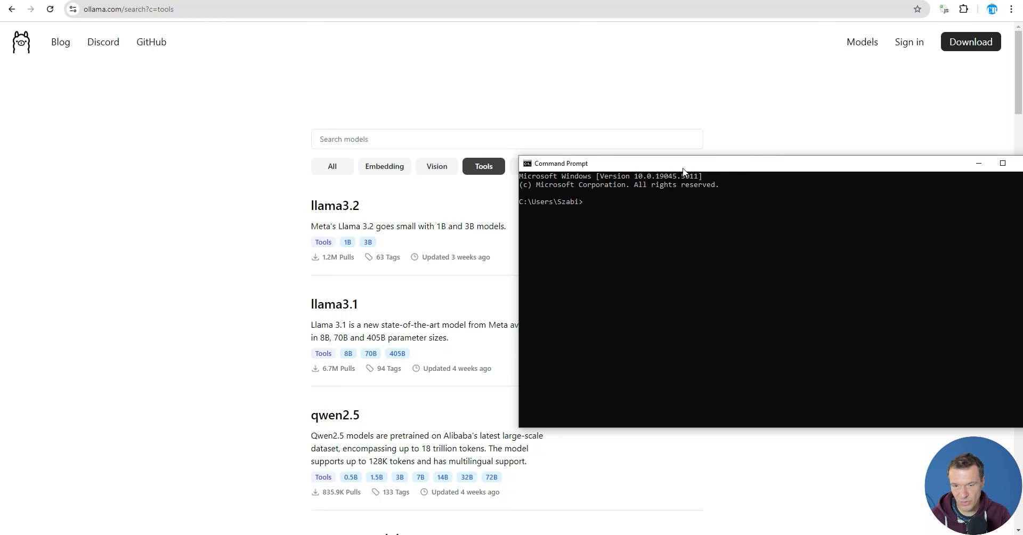
type("ollama run")
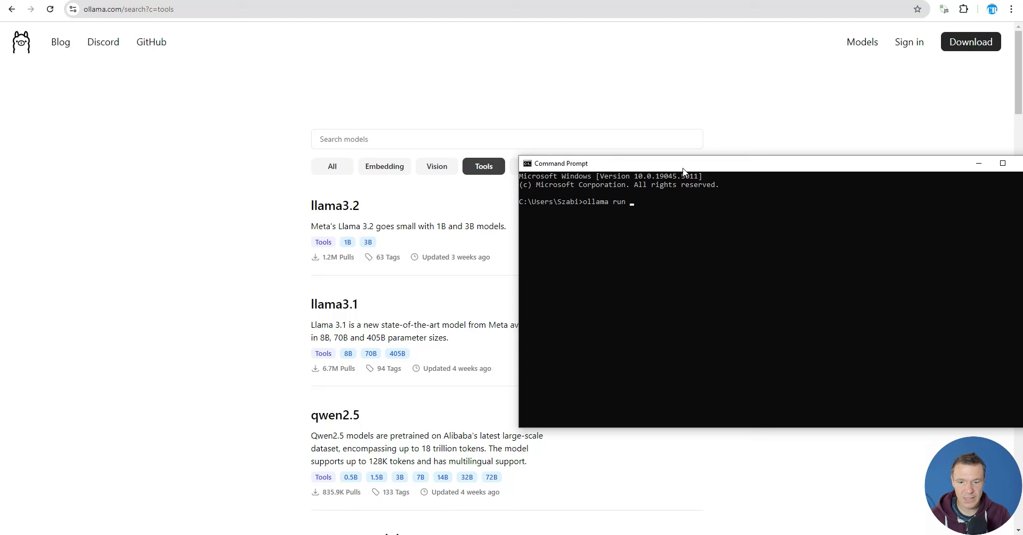
type(" llama 3.1")
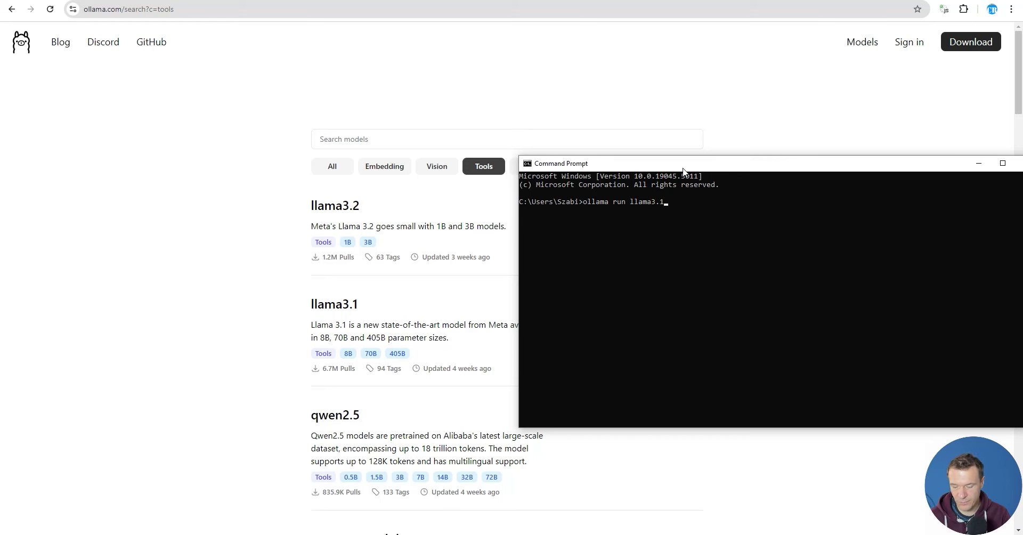
key("Return")
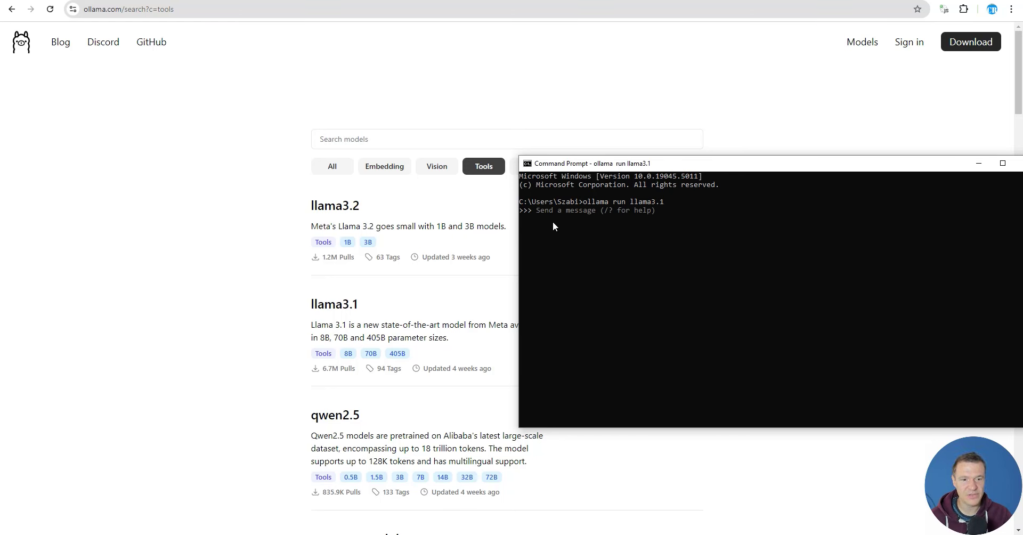
key("ctrl+c")
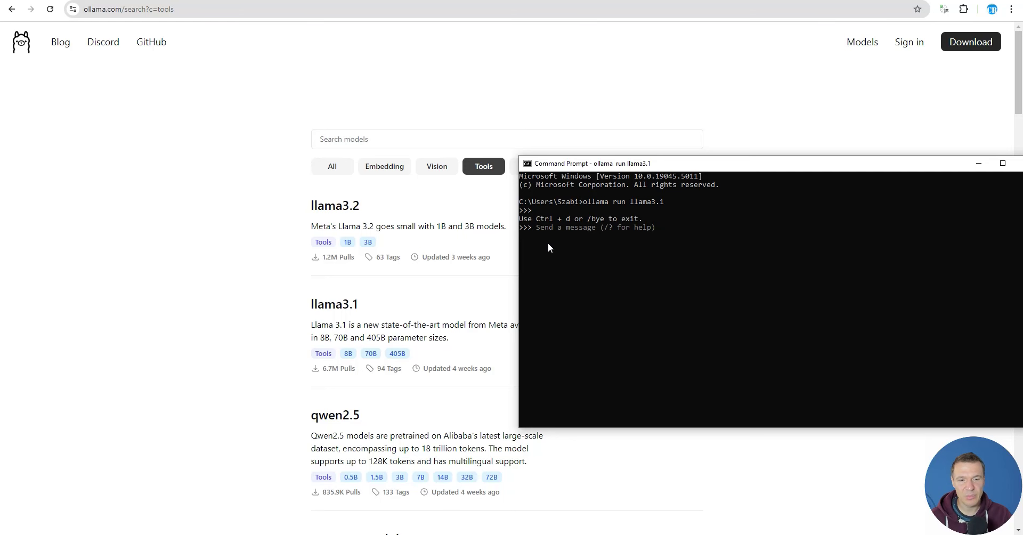
key("ctrl+c")
key("ctrl+d")
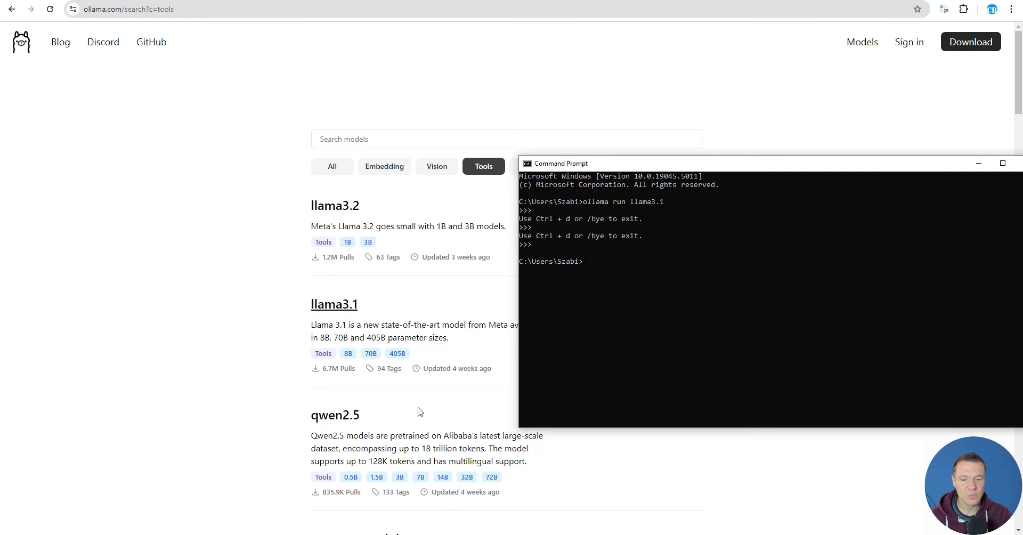
Step: Start pulling the qwen2.5 model with "ollama run qwen2.5" and abort the download
left_click_drag(289, 420, 360, 414)
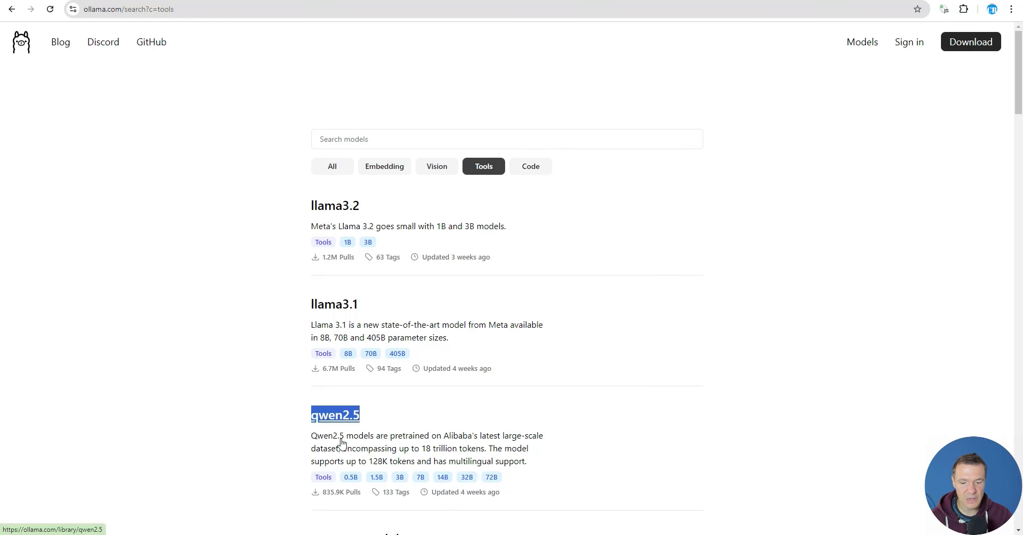
key("alt+Tab")
key("alt+Tab")
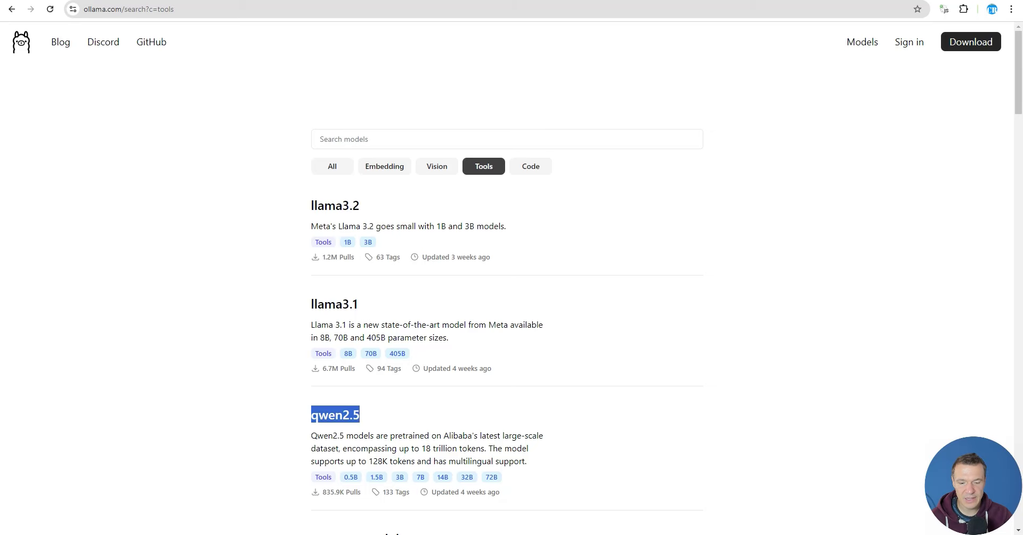
key("alt+Tab")
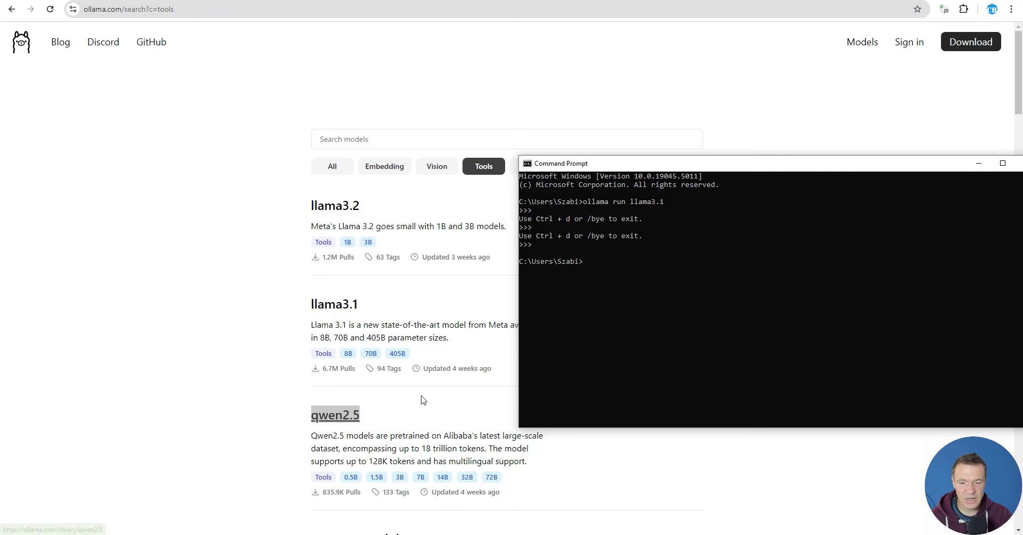
key("Up")
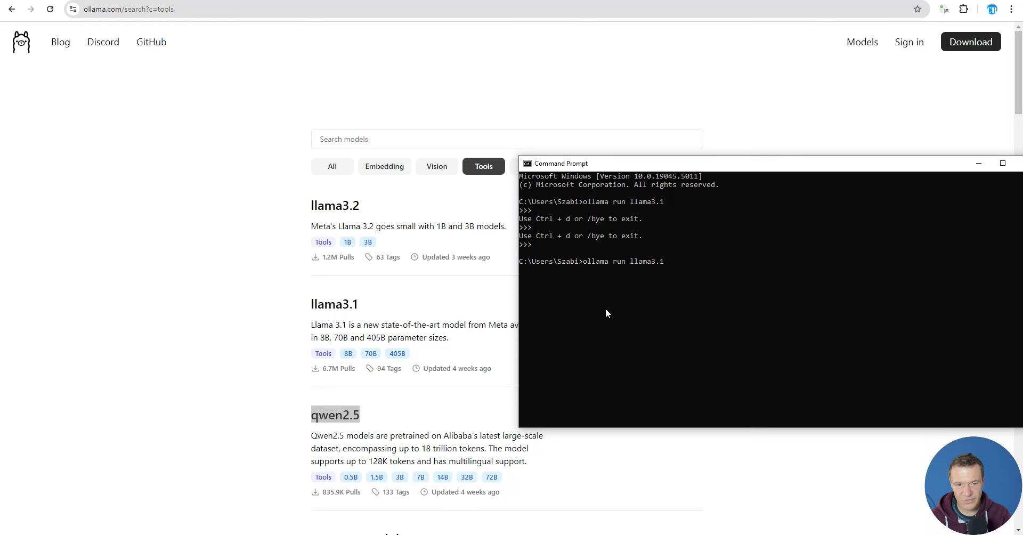
key("BackSpace")
key("BackSpace")
key("BackSpace")
key("BackSpace")
key("BackSpace")
key("BackSpace")
key("BackSpace")
key("BackSpace")
type("qwen2.5")
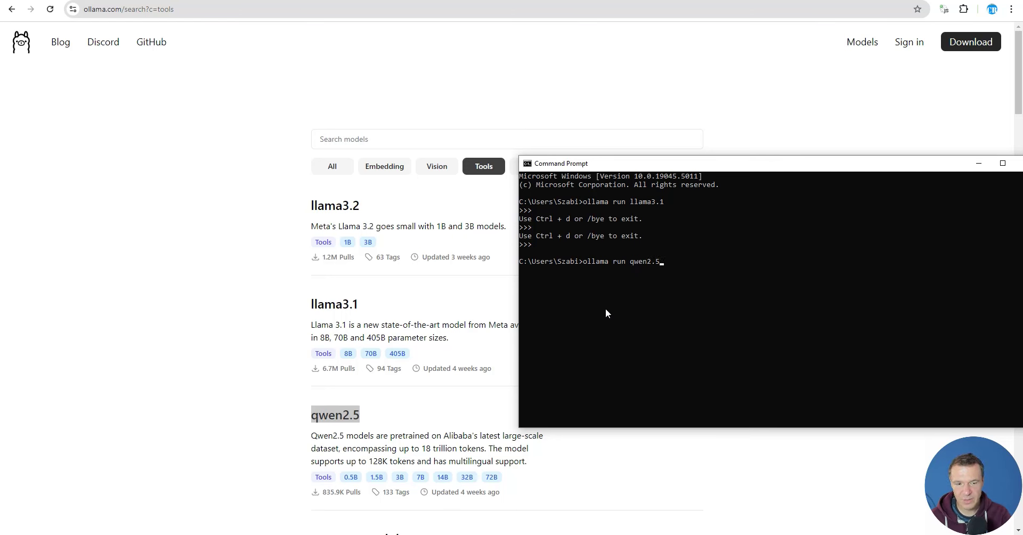
key("Return")
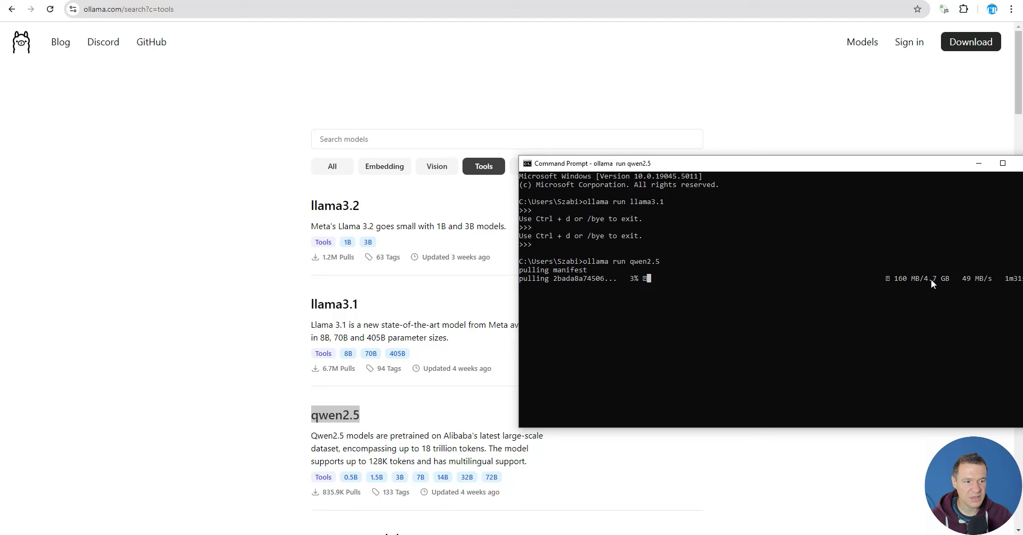
key("ctrl+c")
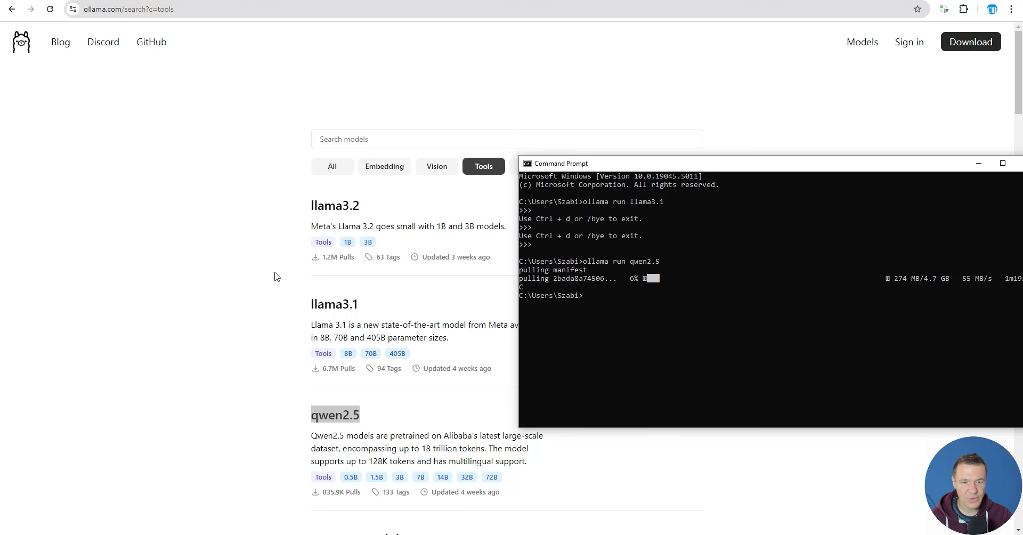
Step: Examine the Ollama Server URL setting in the Aiomatic plugin's API key settings in the browser
left_click(247, 272)
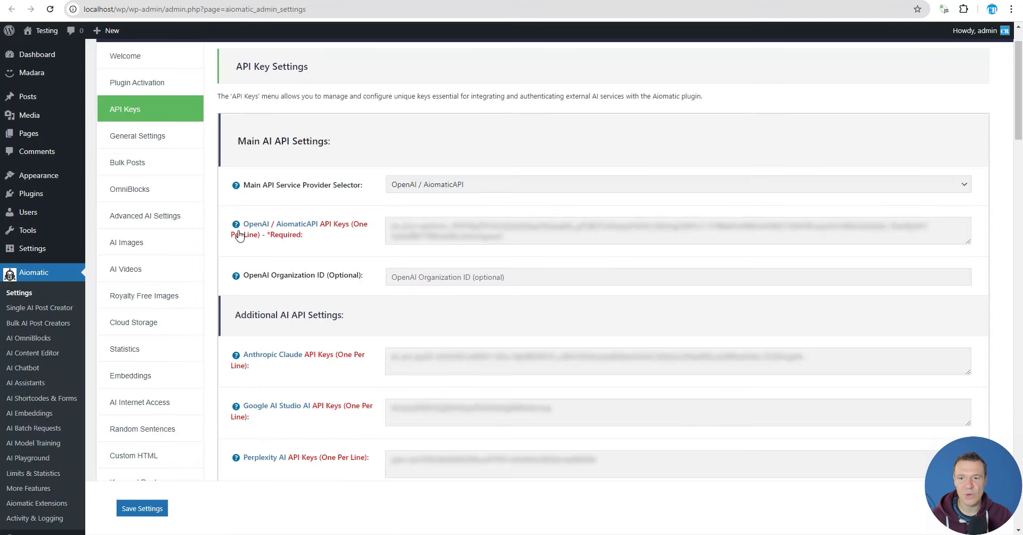
scroll(239, 236, "down", 8)
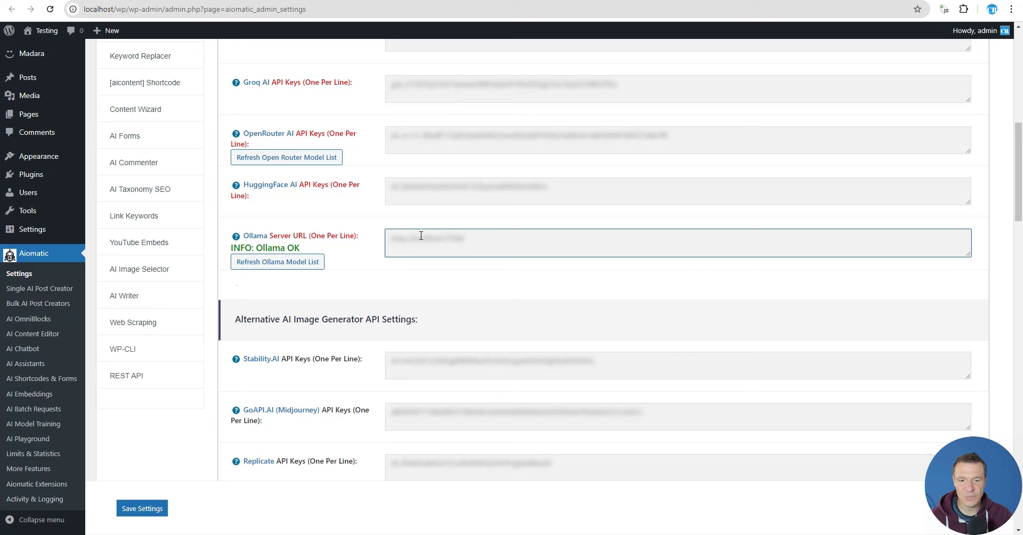
triple_click(421, 236)
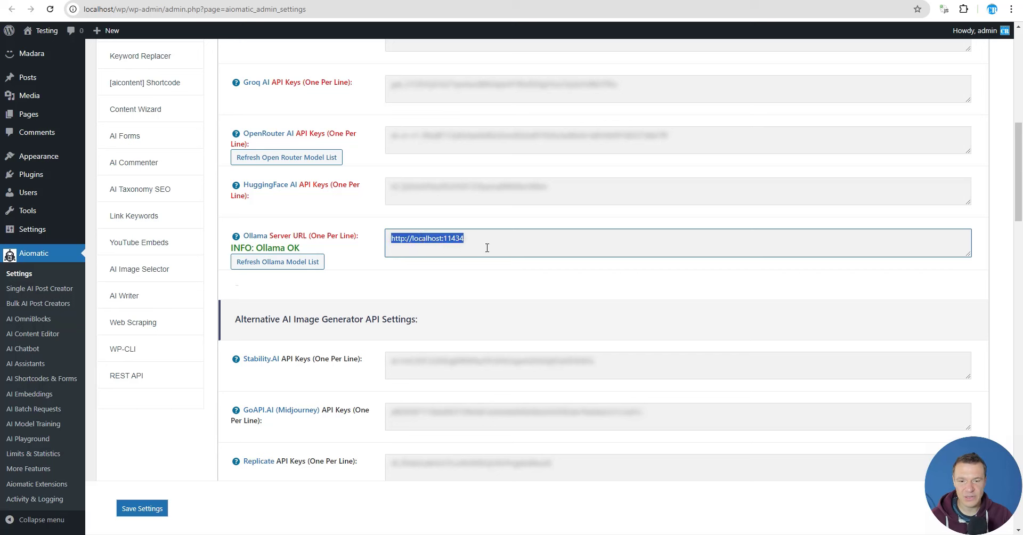
double_click(415, 241)
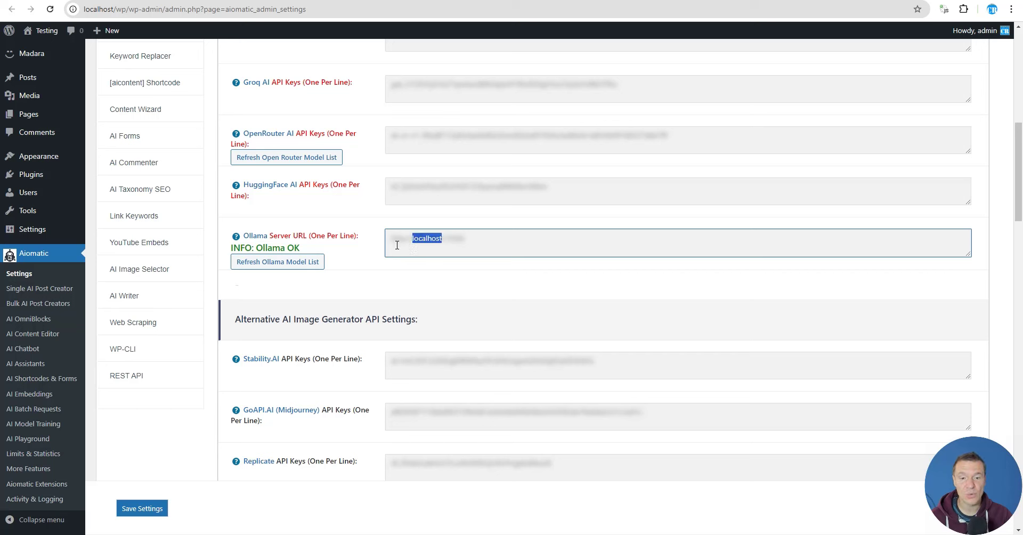
left_click(367, 254)
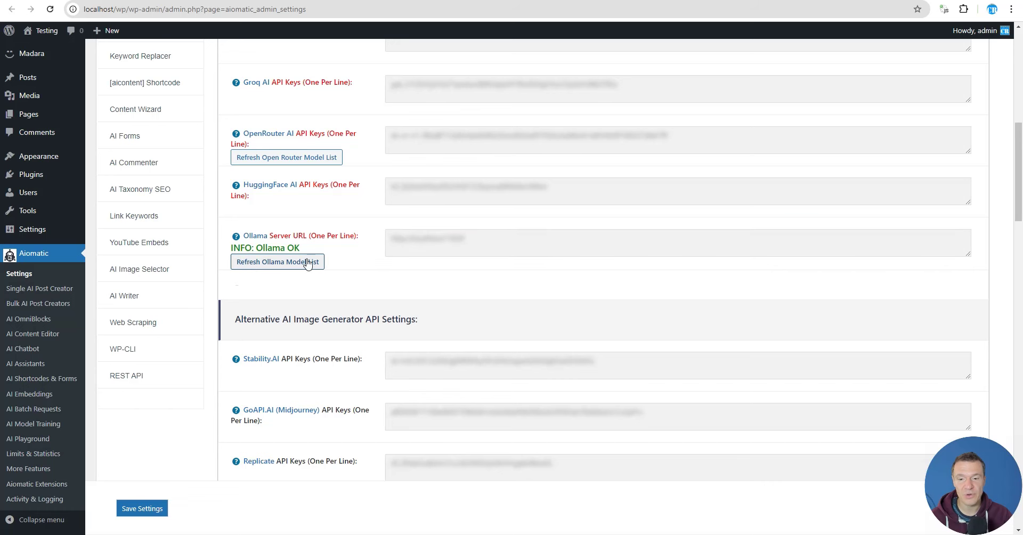
Step: Refresh the Ollama model list in the Aiomatic API key settings
left_click(249, 266)
left_click(555, 78)
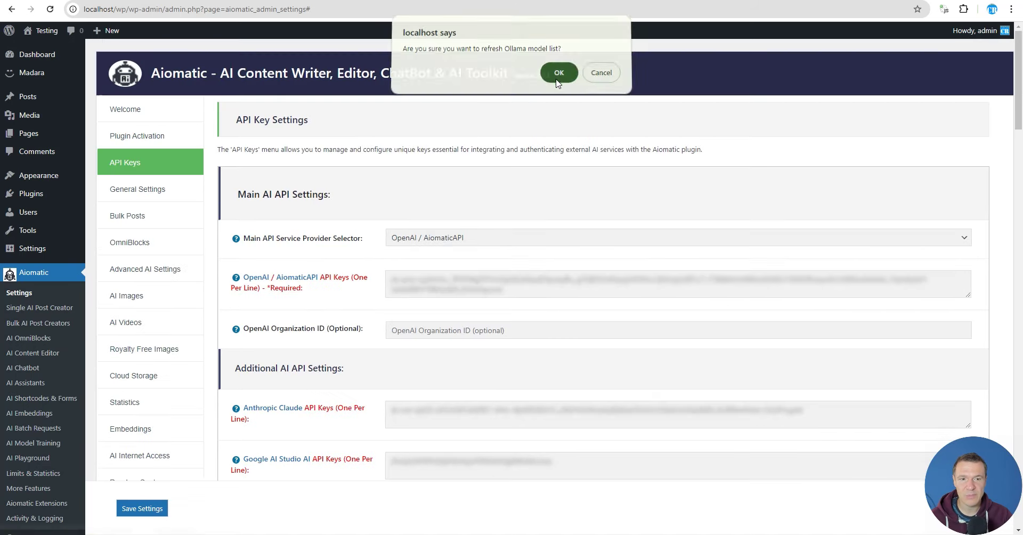
left_click_drag(415, 54, 498, 54)
left_click(589, 78)
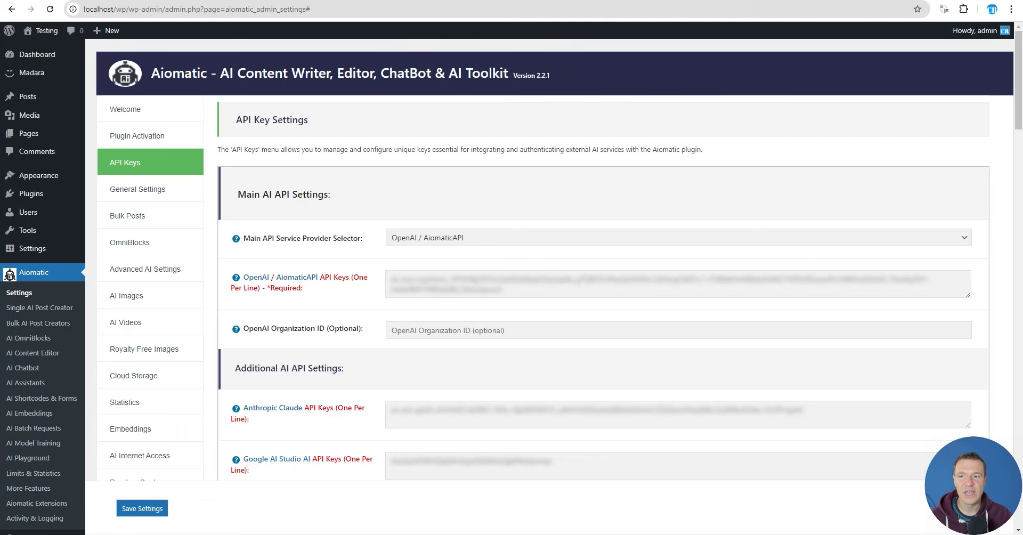
Step: Reload the AI Chatbot settings page and set the default Chatbot Model to llama3.1:latest (Ollama)
left_click(72, 0)
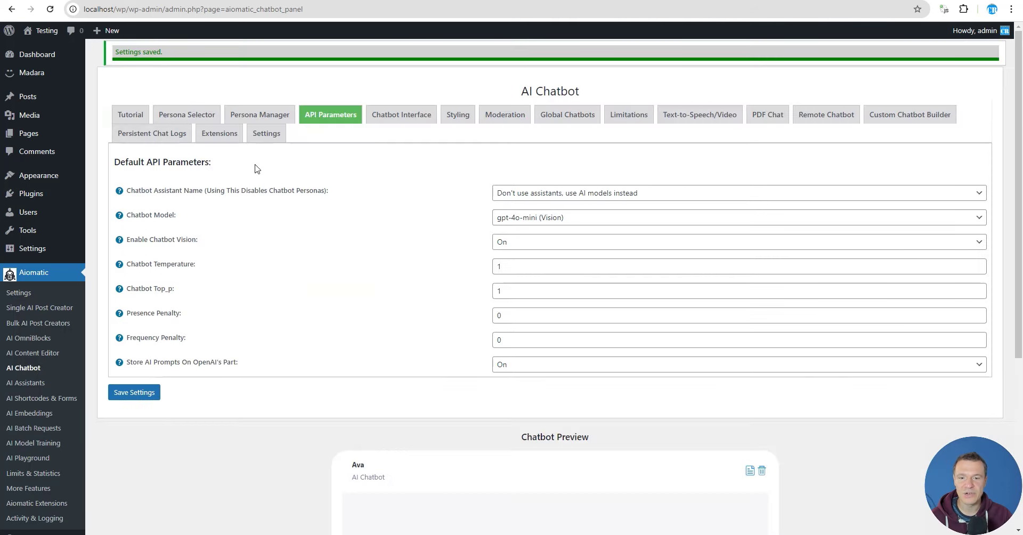
left_click(49, 9)
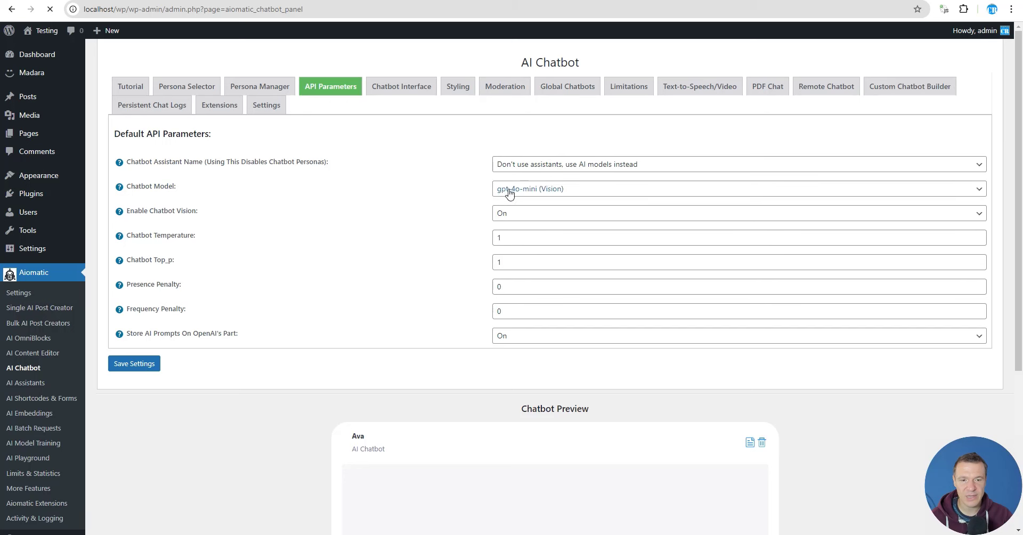
left_click(584, 191)
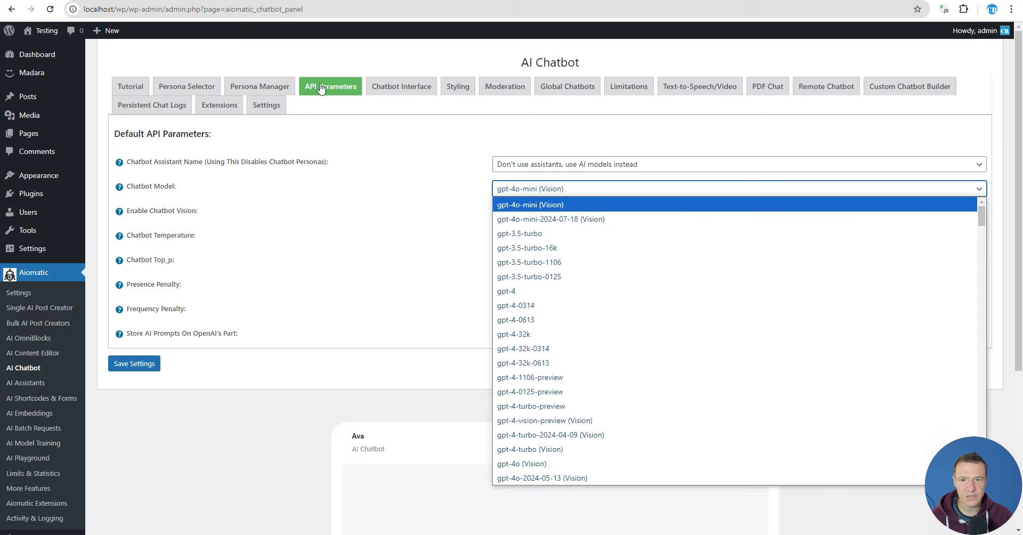
scroll(551, 246, "down", 15)
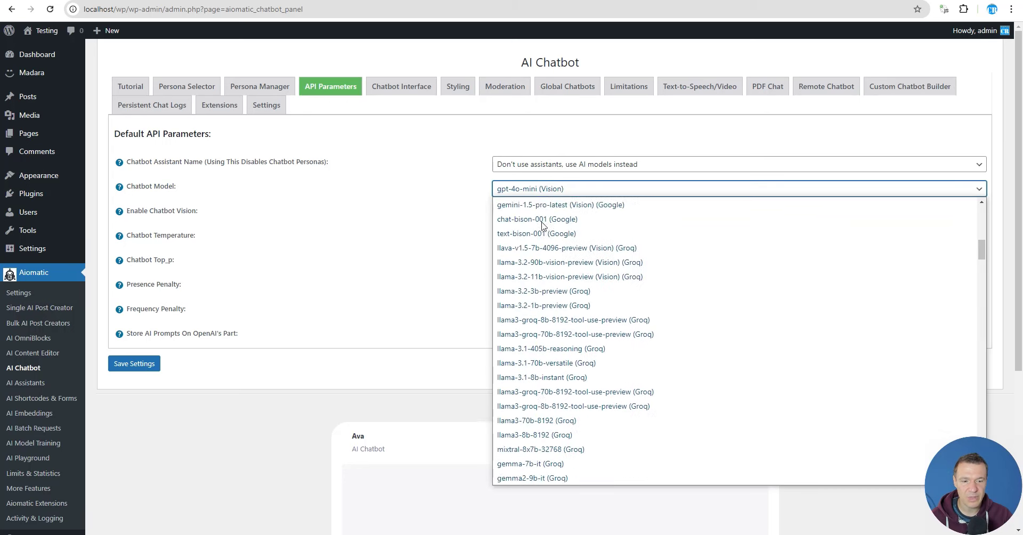
scroll(552, 246, "down", 10)
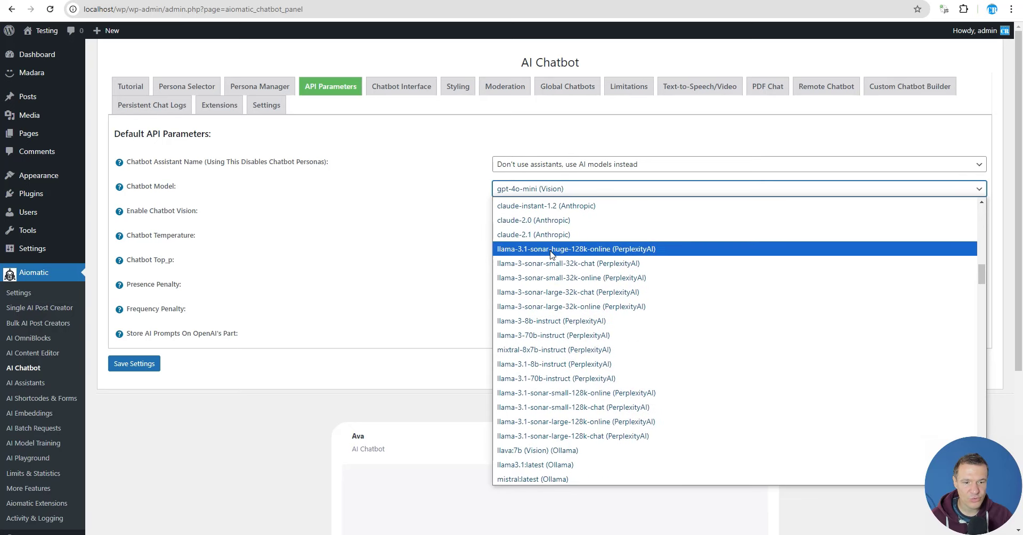
scroll(551, 256, "down", 4)
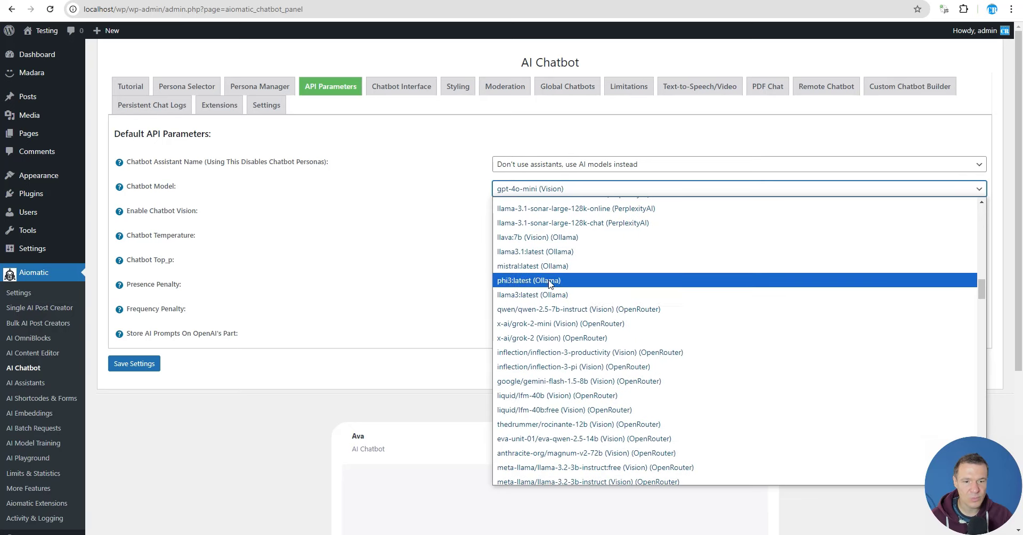
left_click(525, 253)
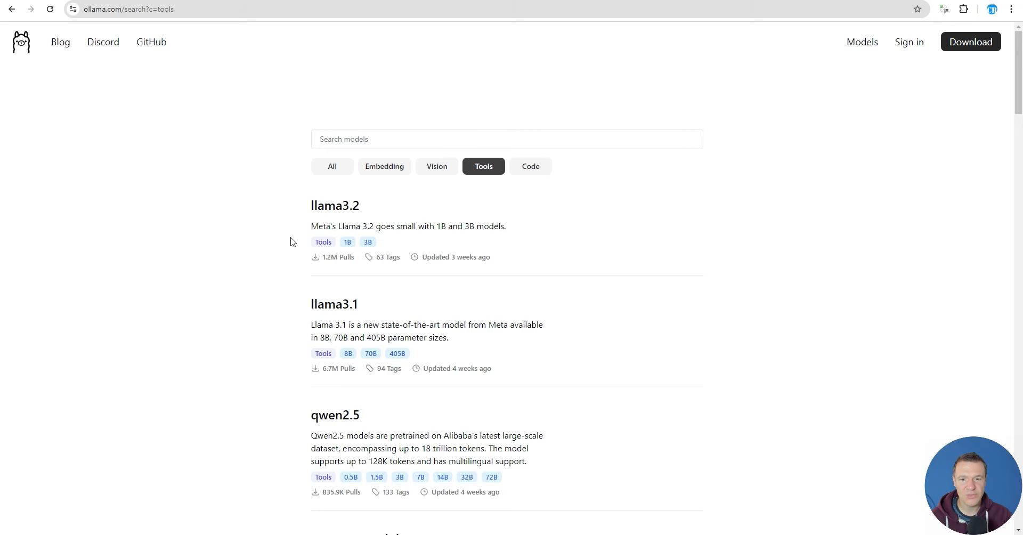
Step: Save the AI Chatbot's default API parameters with llama3.1:latest (Ollama) as the Chatbot Model
left_click_drag(310, 305, 360, 303)
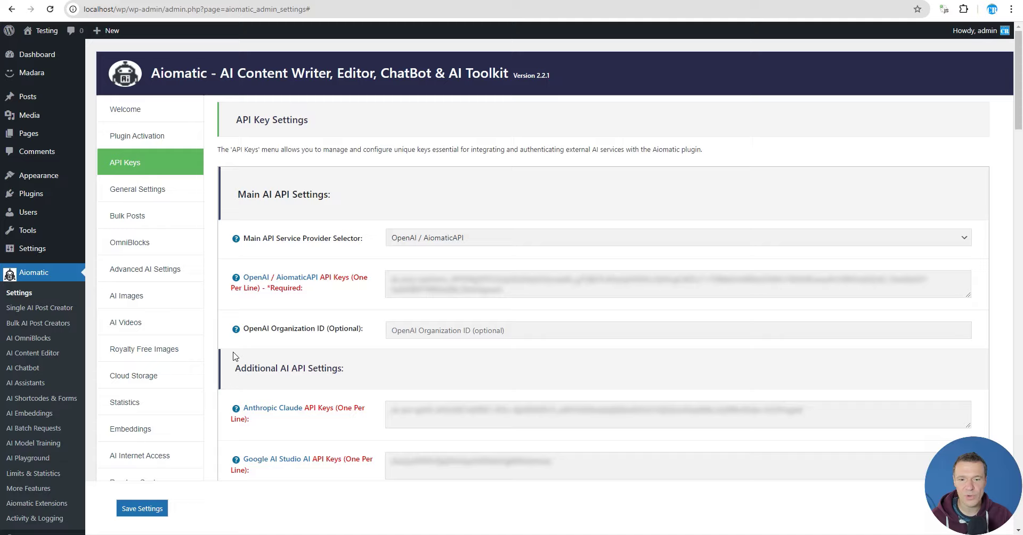
scroll(234, 355, "down", 3)
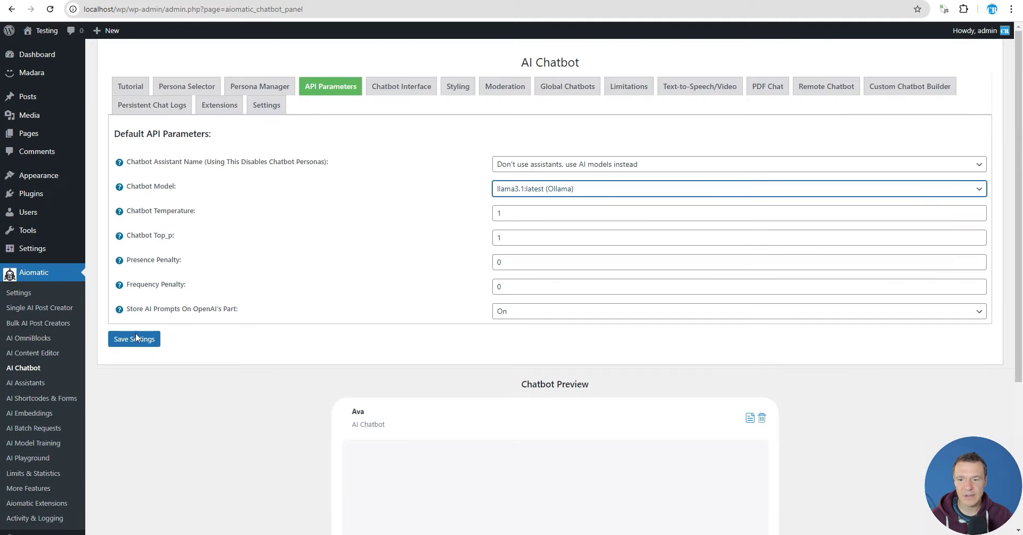
left_click(135, 335)
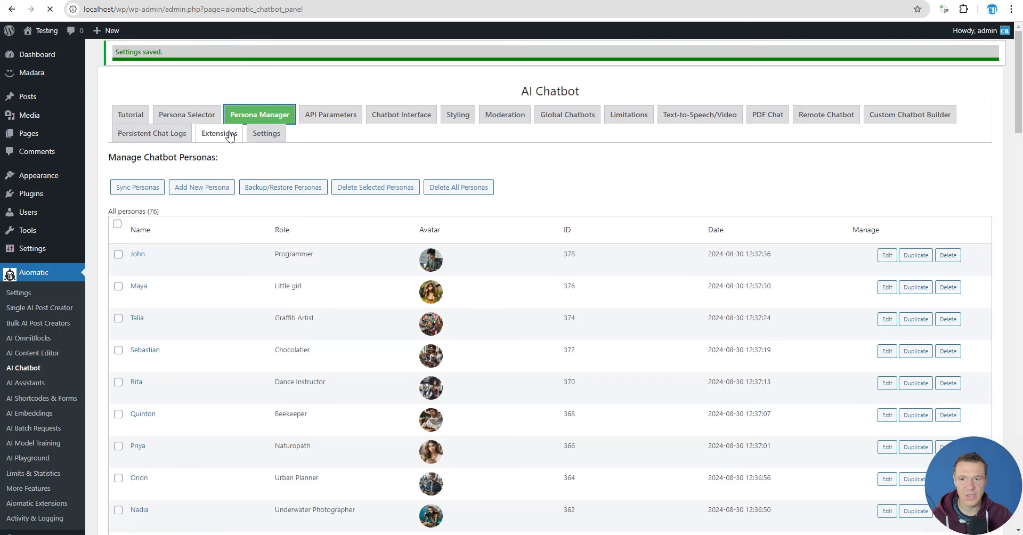
Step: In the chatbot's extension settings, turn the Website Scraper extension off and enable it again
left_click(230, 134)
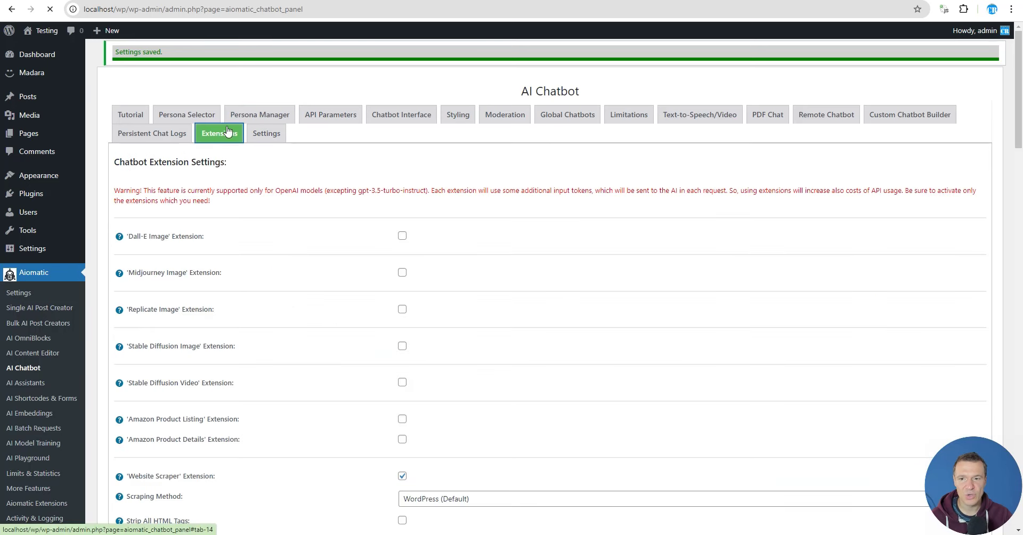
scroll(358, 288, "down", 2)
left_click(399, 316)
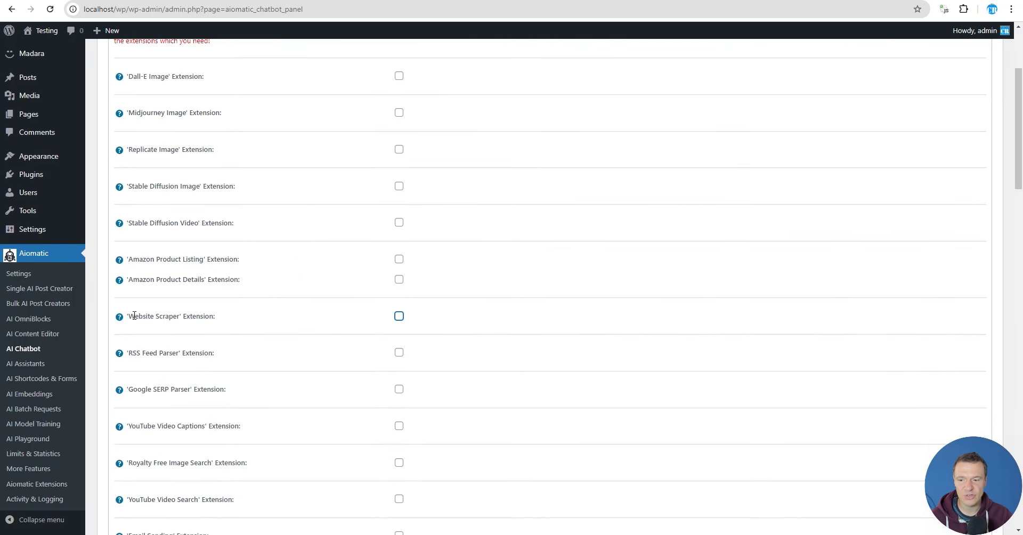
left_click_drag(128, 316, 180, 317)
left_click(398, 318)
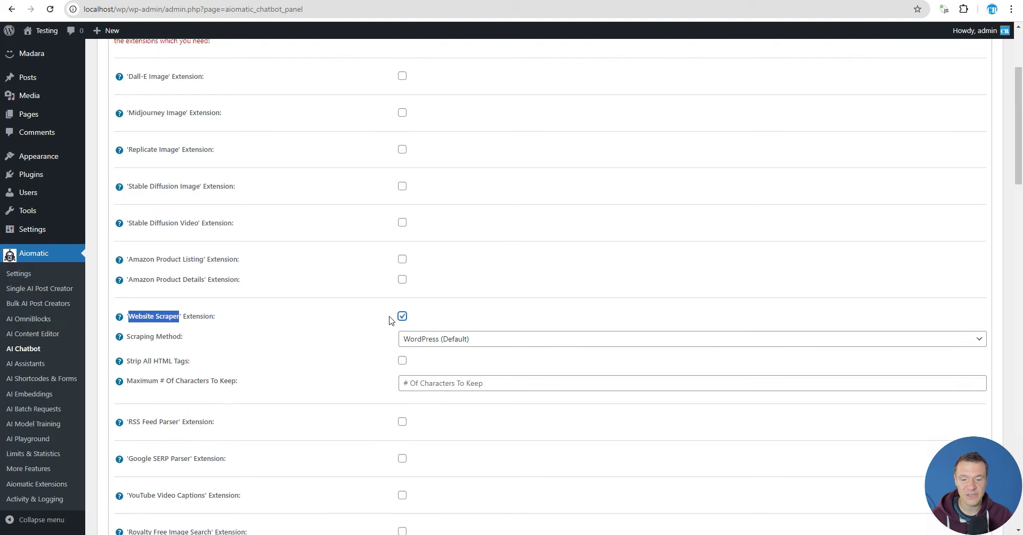
Step: Examine the Chatbot Extensions Activation Settings for the chatbot preview and the globally injected chatbot
scroll(368, 319, "down", 15)
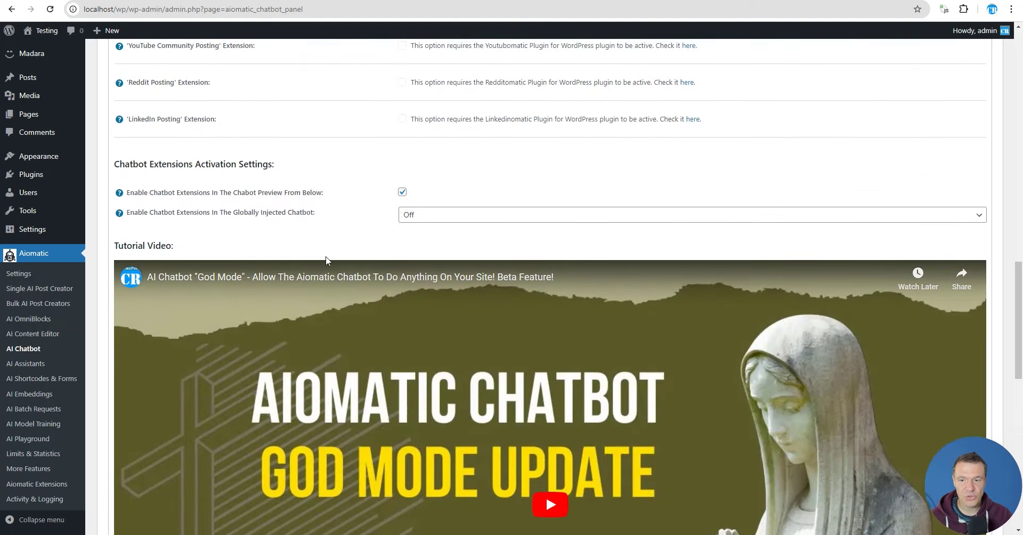
left_click_drag(130, 191, 318, 194)
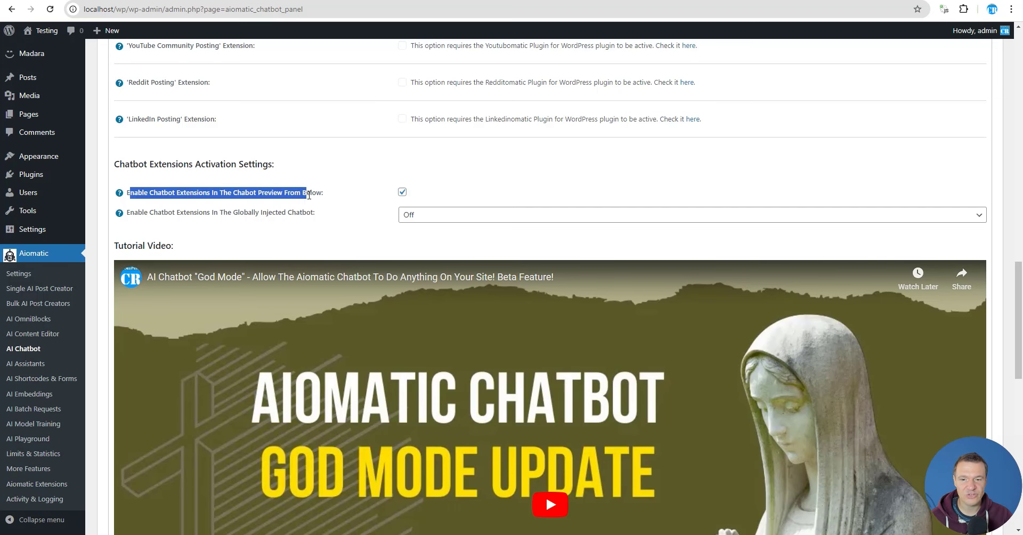
scroll(406, 411, "down", 10)
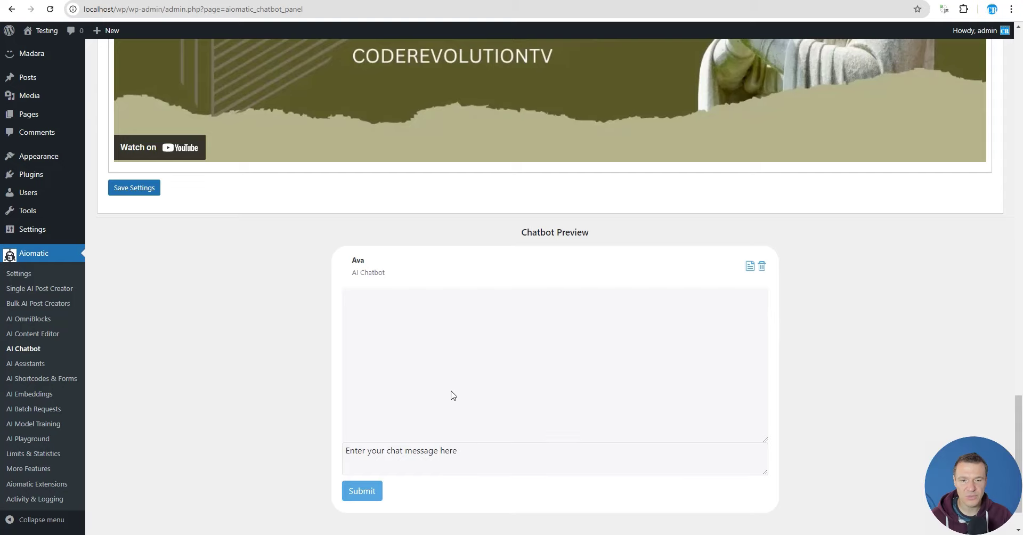
scroll(452, 394, "up", 10)
left_click(403, 139)
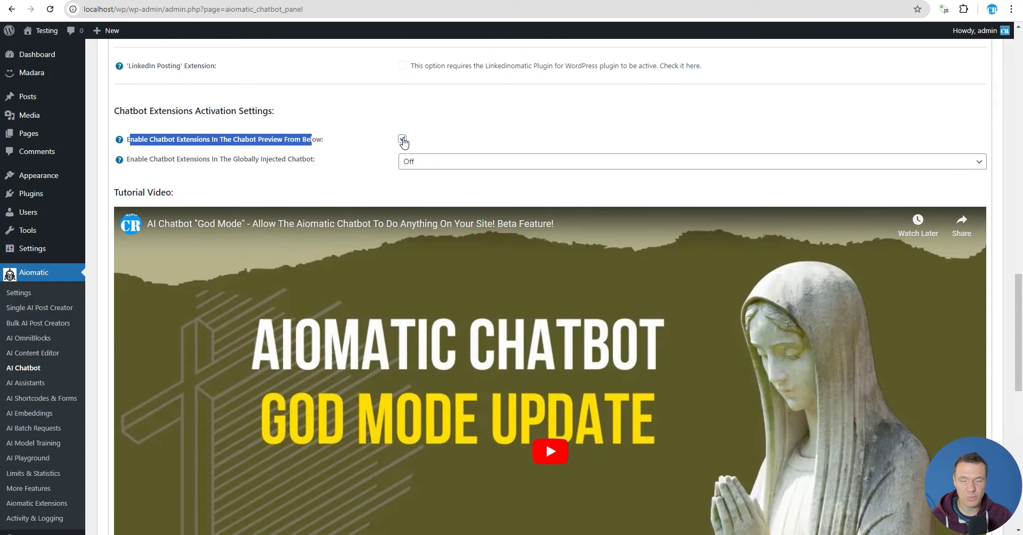
left_click_drag(148, 159, 273, 159)
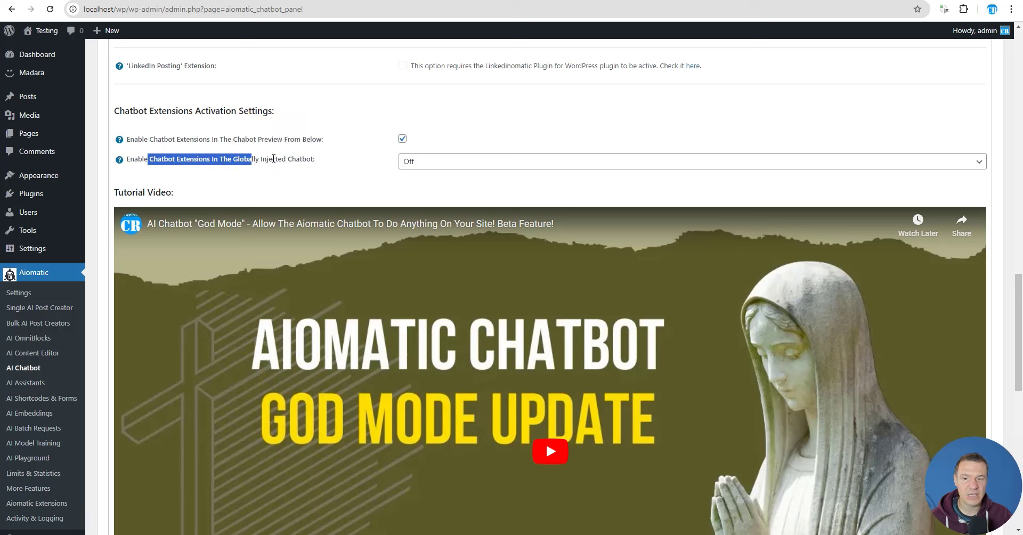
double_click(241, 162)
Step: Open the Custom Chatbot Builder in a separate tab and search for "exte" to examine the Enable Chatbot Extensions (God Mode) setting
scroll(286, 165, "up", 20)
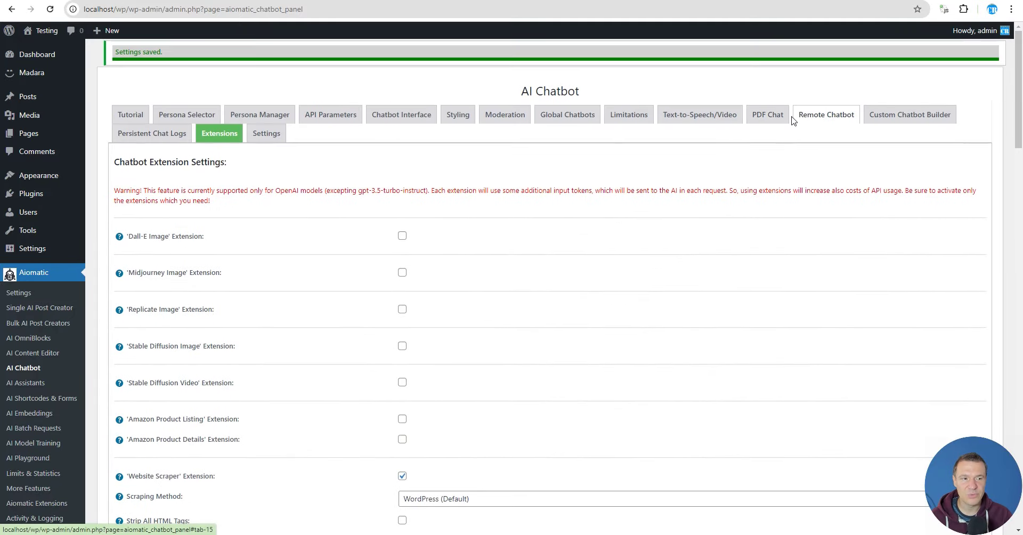
left_click(908, 122)
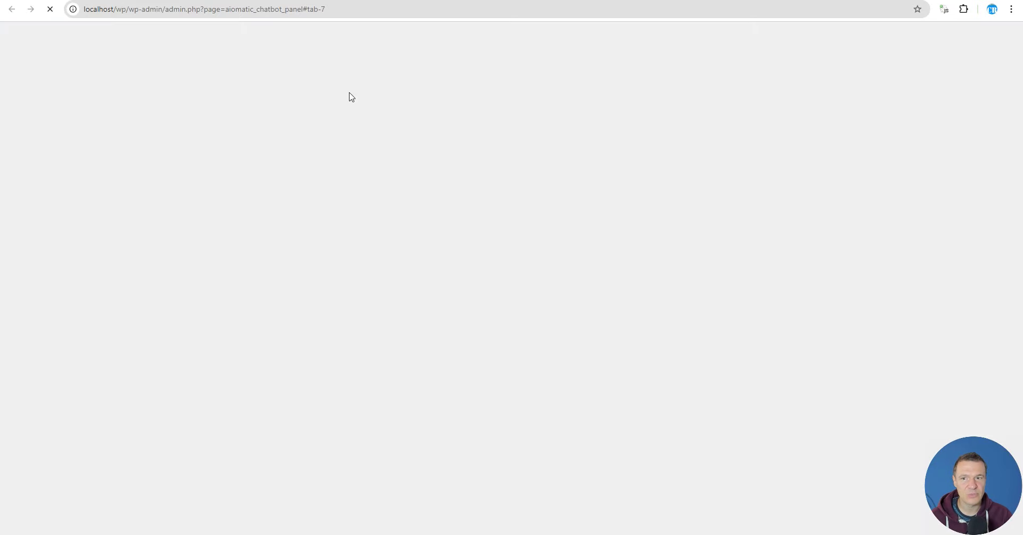
scroll(678, 253, "down", 8)
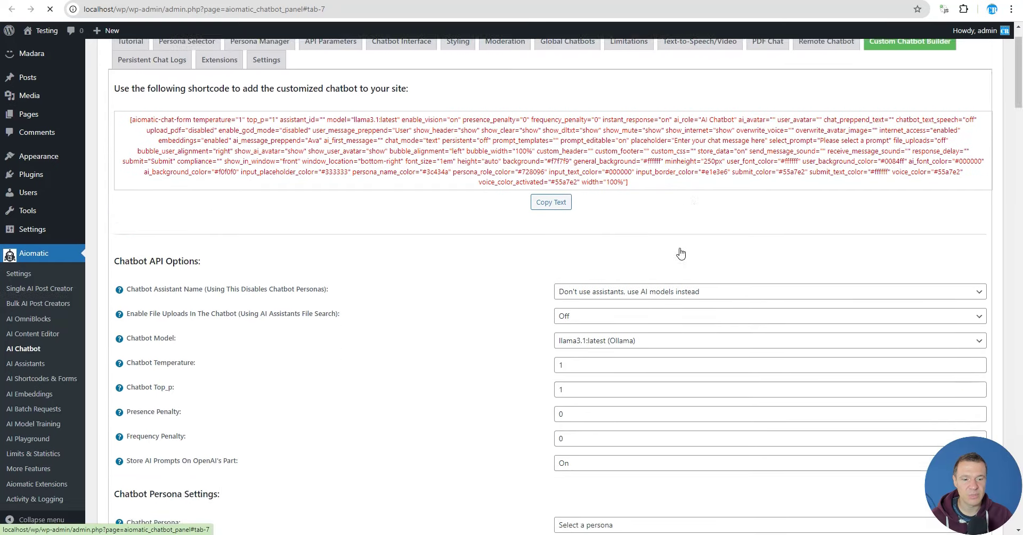
key("ctrl+f")
type("ex")
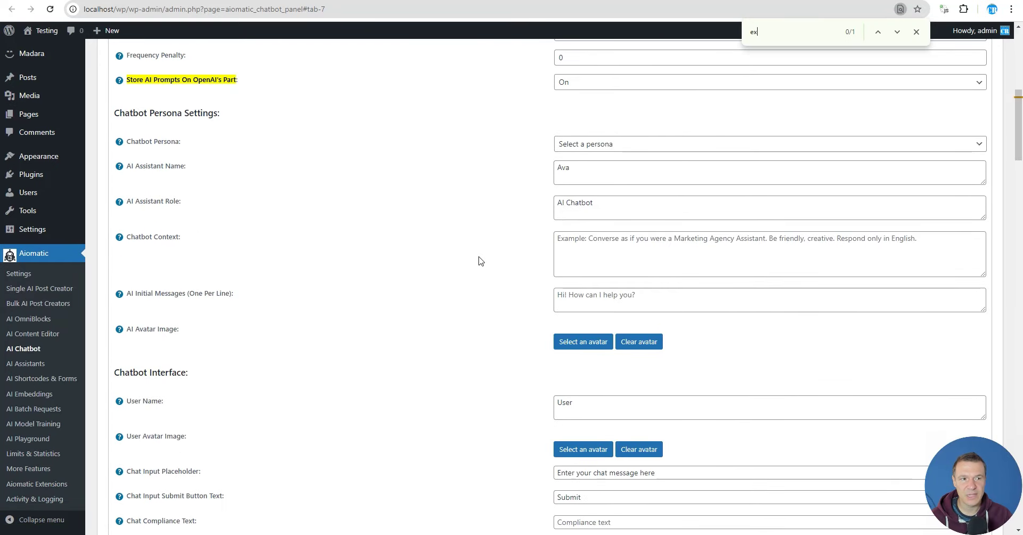
type("te")
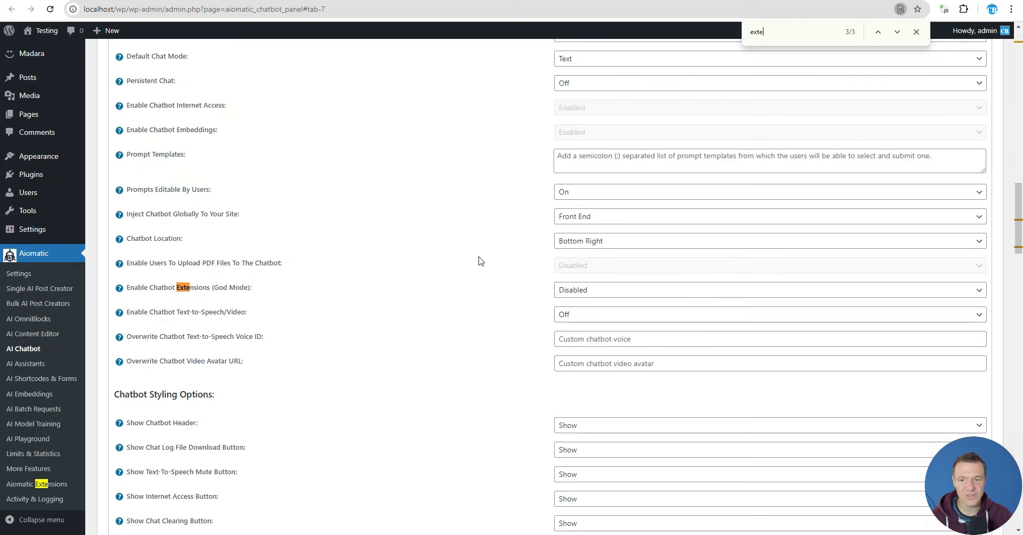
left_click_drag(134, 288, 212, 287)
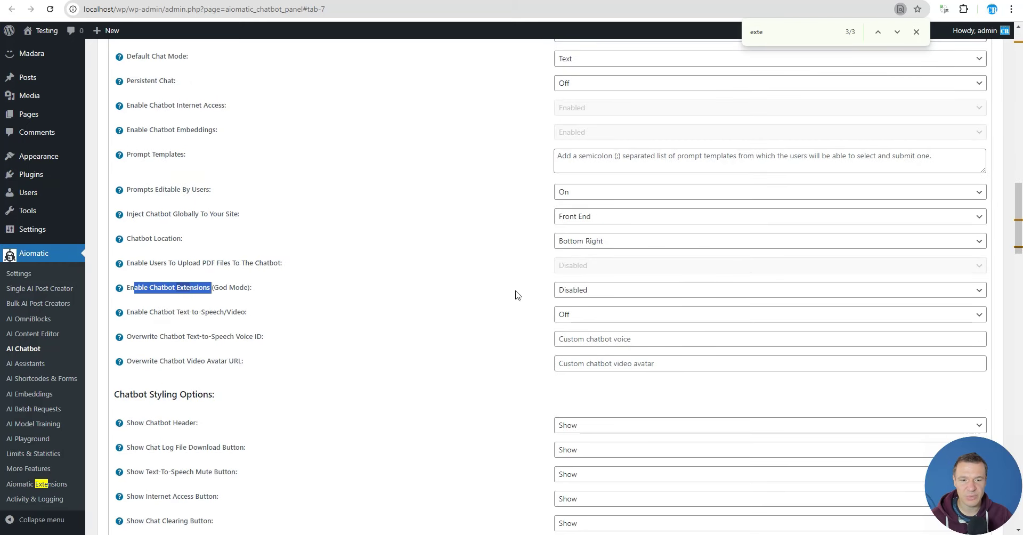
left_click(566, 294)
left_click(507, 292)
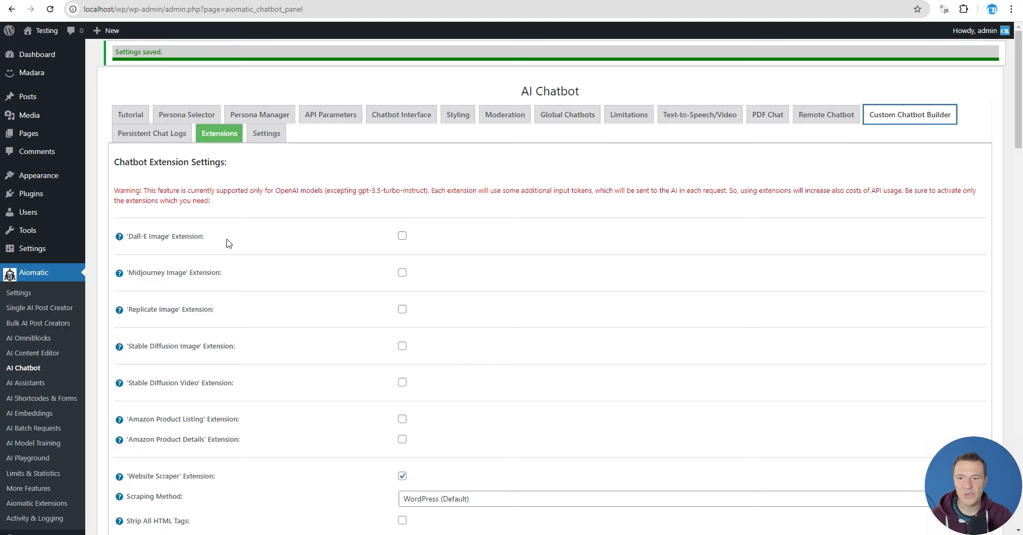
Step: Save the chatbot extension settings and place the cursor in the Chatbot Preview's message field
scroll(258, 308, "down", 20)
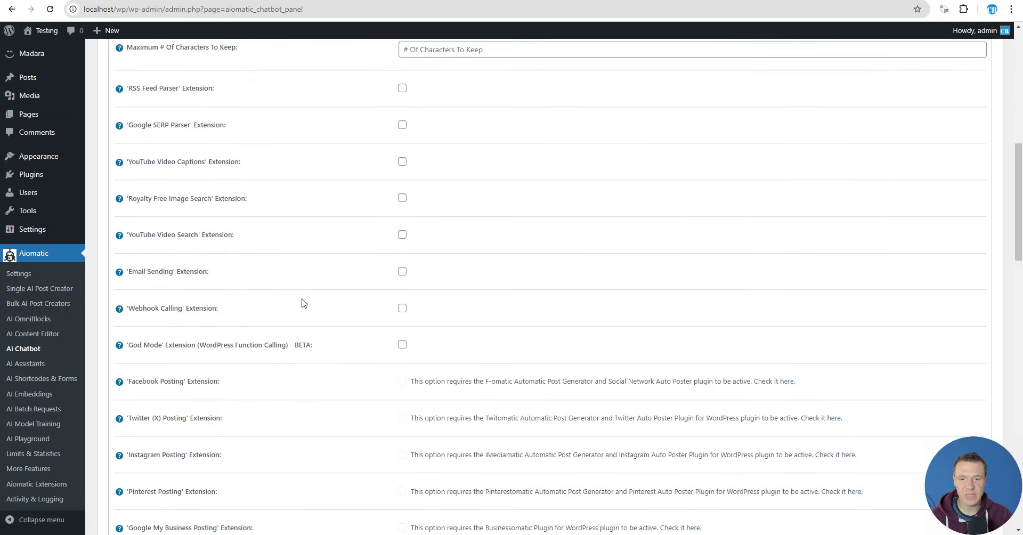
scroll(293, 290, "down", 4)
scroll(155, 203, "up", 2)
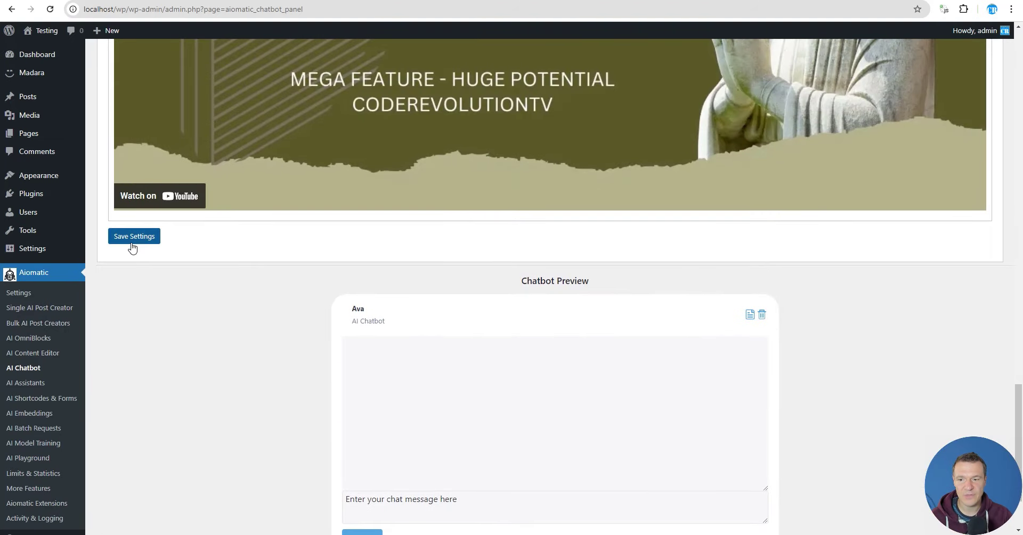
left_click(134, 239)
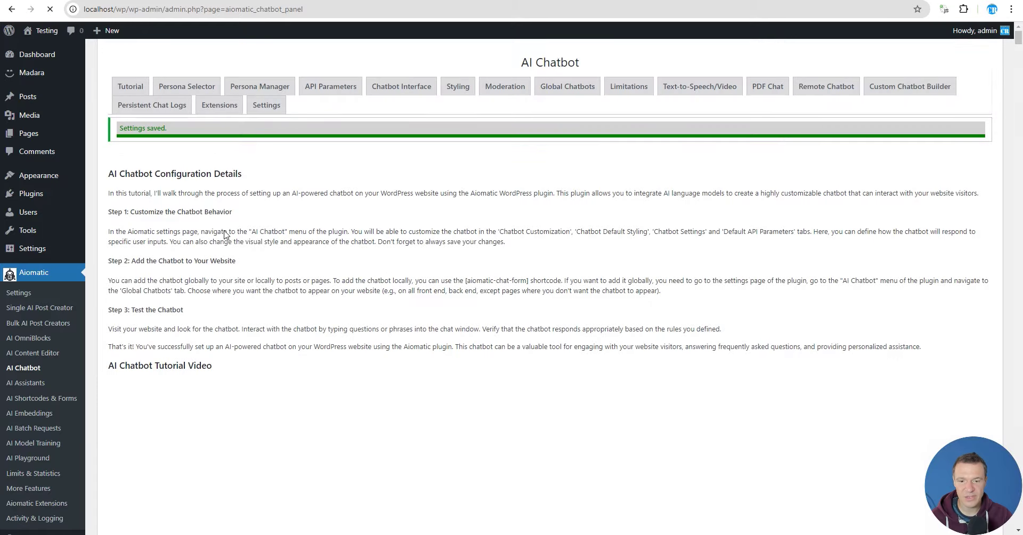
scroll(277, 282, "down", 20)
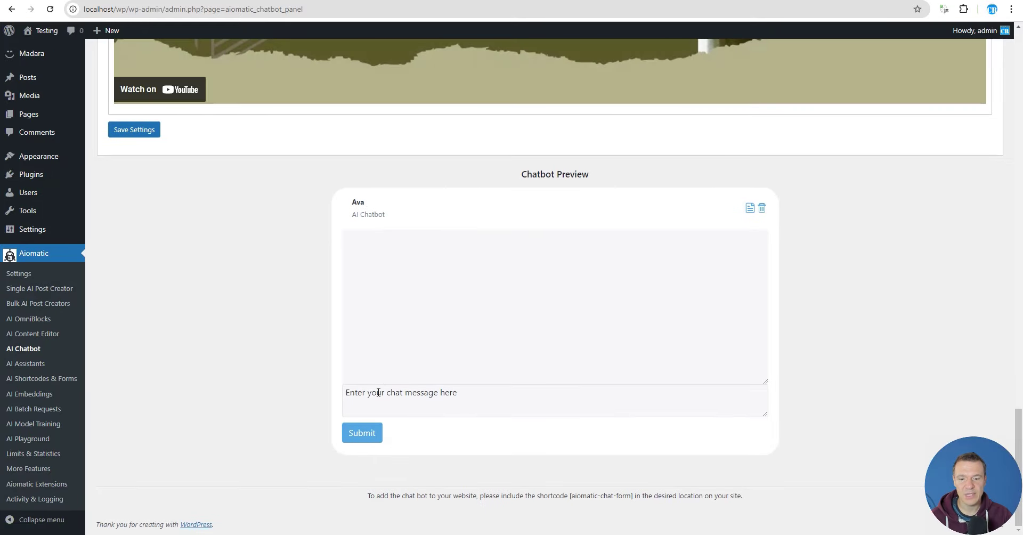
left_click(376, 394)
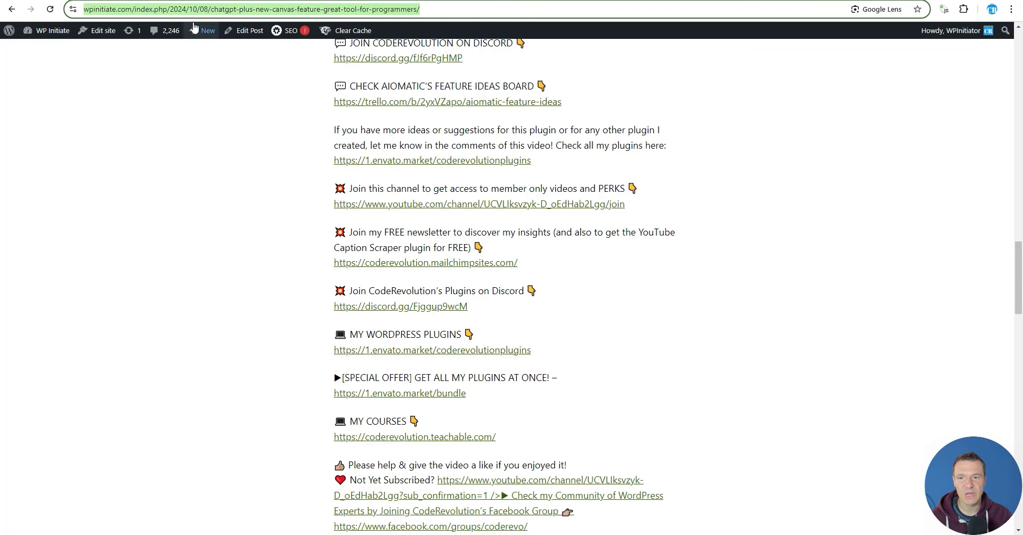
Step: Examine the WP Initiate post about the ChatGPT Plus canvas feature, including its video description and links
scroll(256, 224, "up", 10)
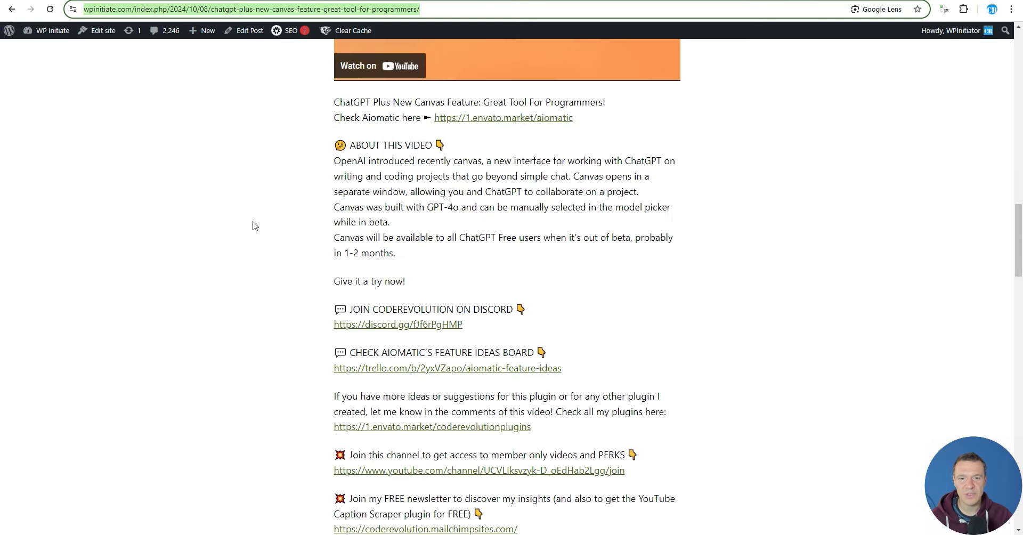
scroll(261, 225, "up", 8)
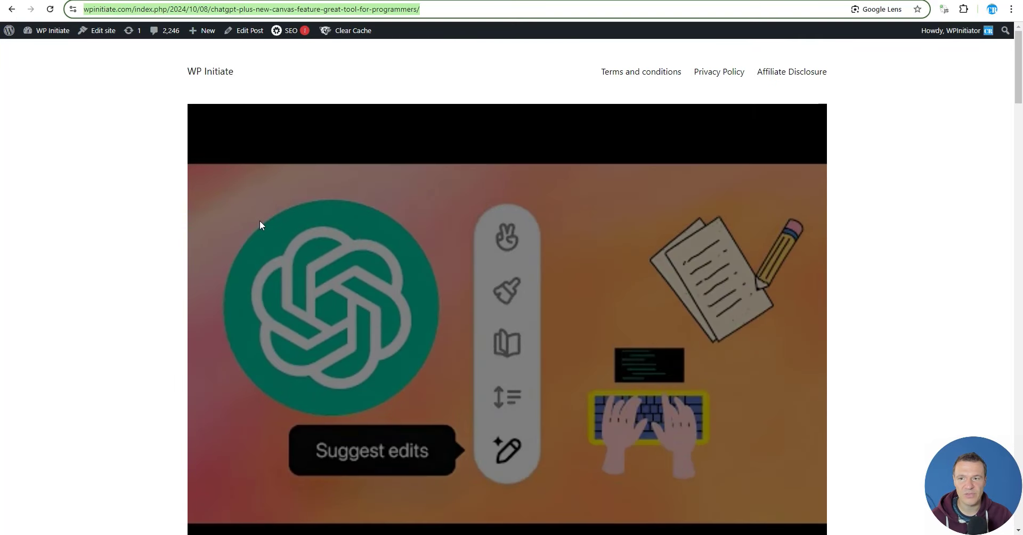
left_click(158, 213)
scroll(478, 69, "down", 6)
scroll(461, 209, "up", 4)
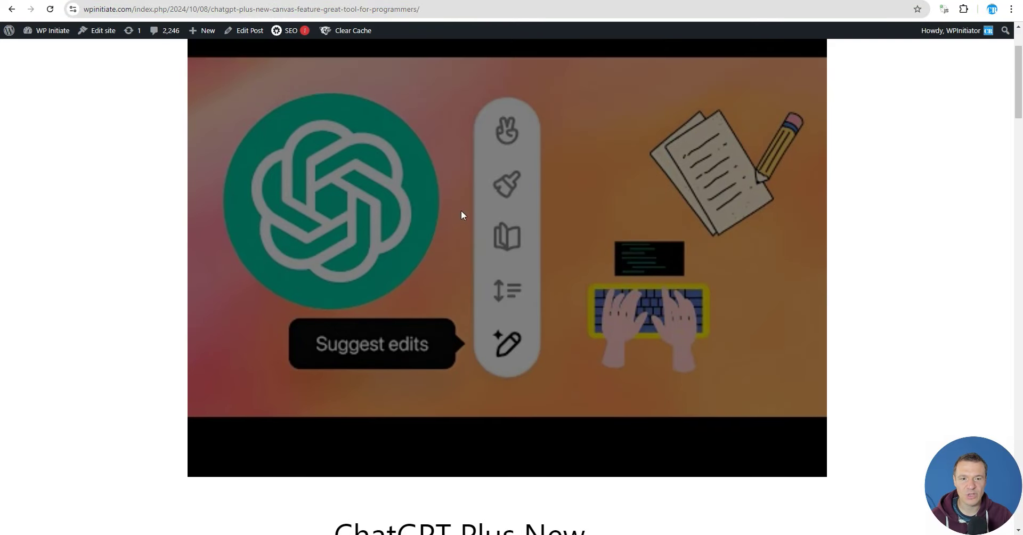
scroll(534, 301, "down", 10)
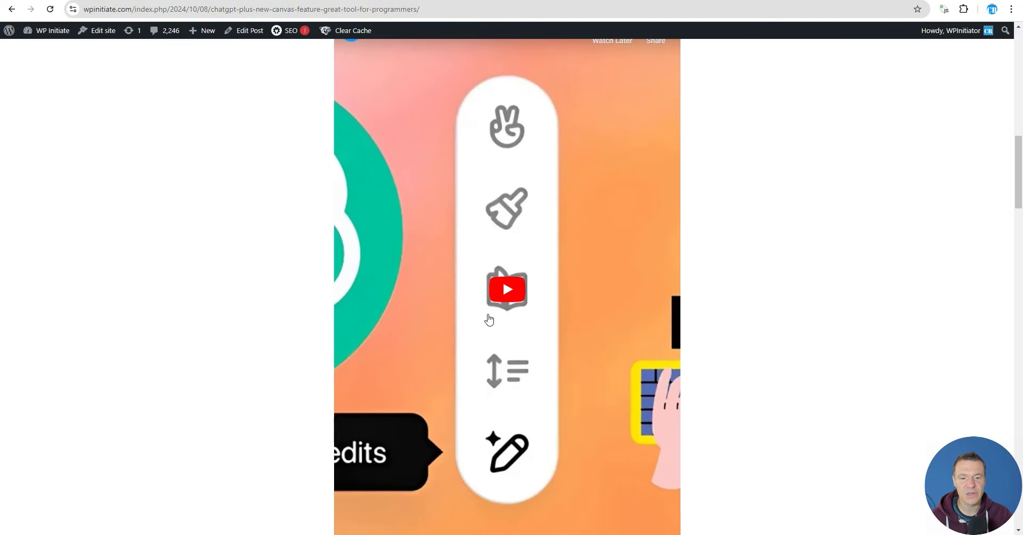
scroll(489, 319, "down", 10)
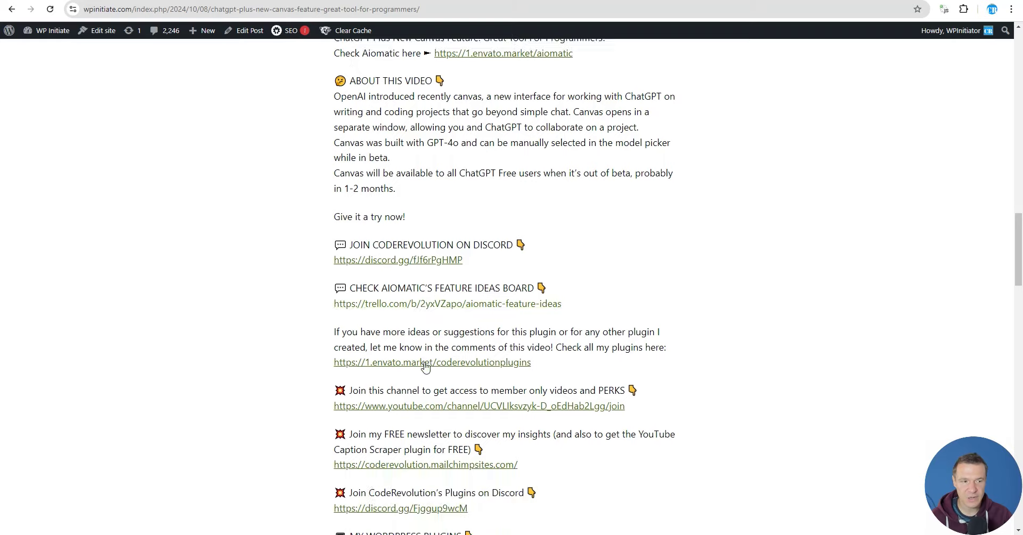
scroll(424, 366, "down", 12)
scroll(235, 124, "up", 5)
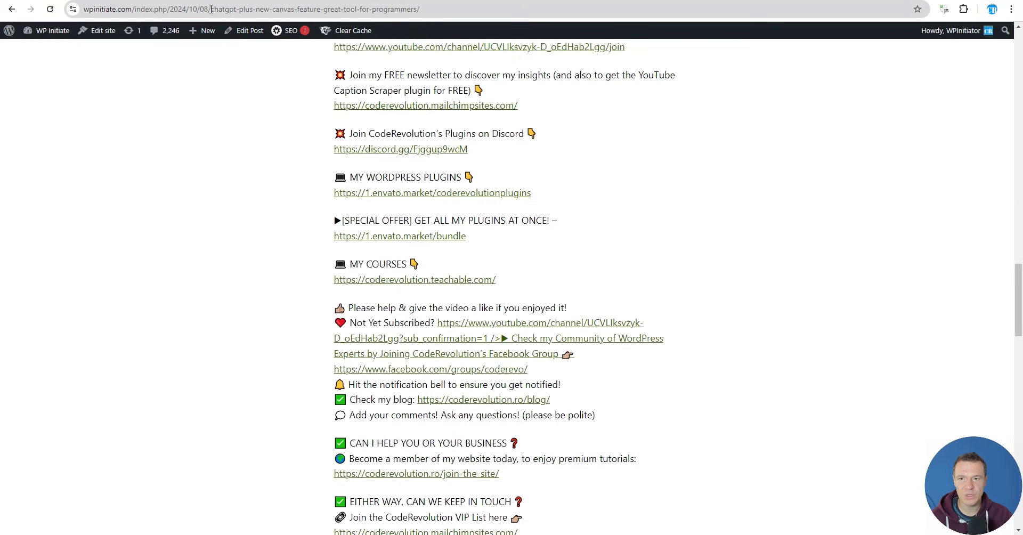
Step: Copy the canvas feature post's URL and return to the message field of the Chatbot Preview
right_click(211, 9)
left_click(238, 104)
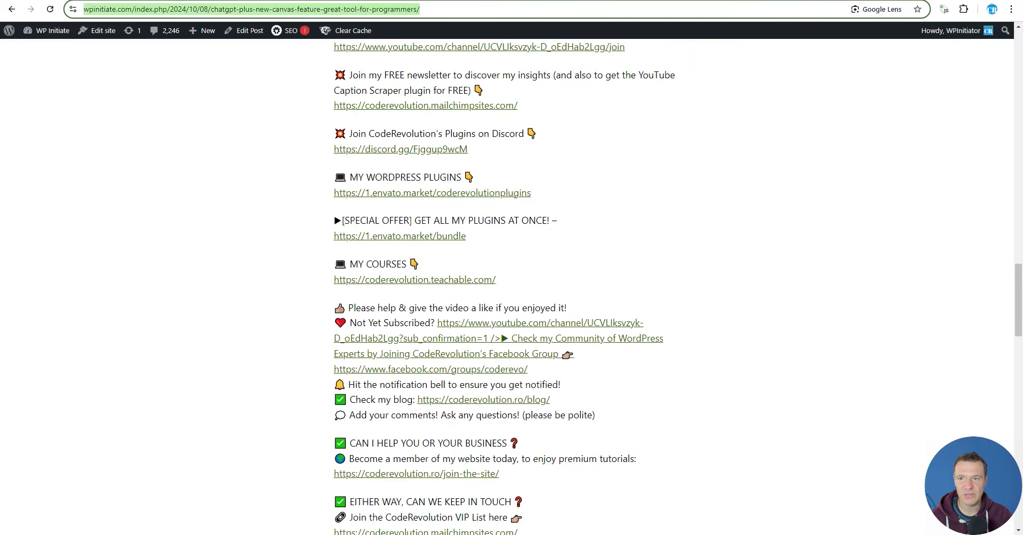
key("ctrl+Tab")
left_click(321, 309)
left_click(366, 413)
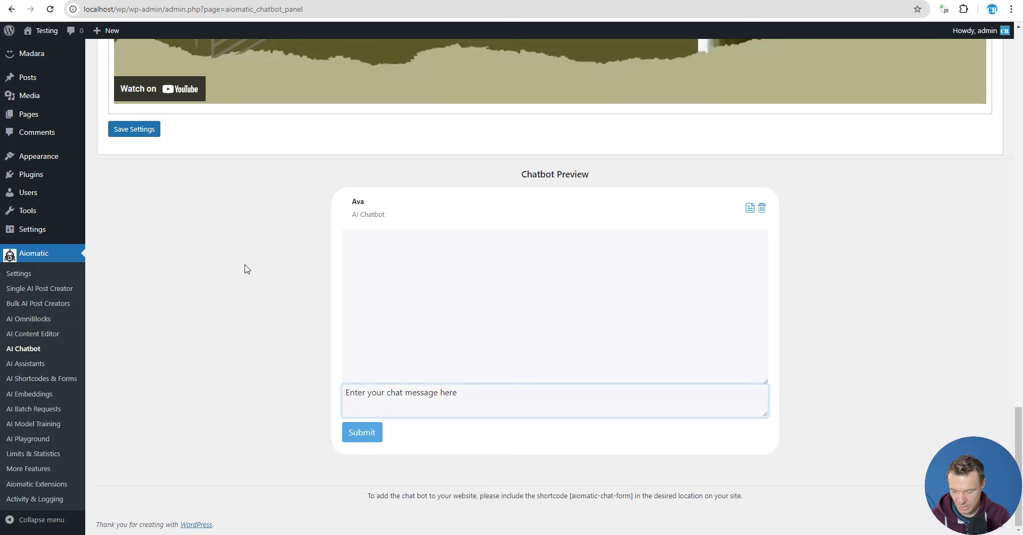
Step: Ask the chatbot "Scrape this URL and tell me details about what it contains:" followed by the copied post URL, and review its reply
type("Scrape this URL and tell me details about what it contains:")
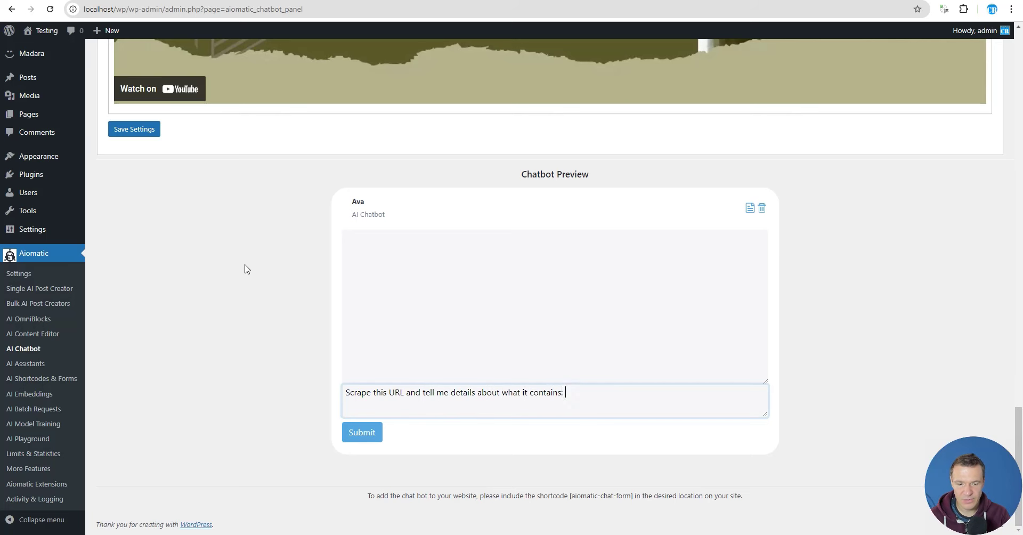
key("ctrl+v")
key("Return")
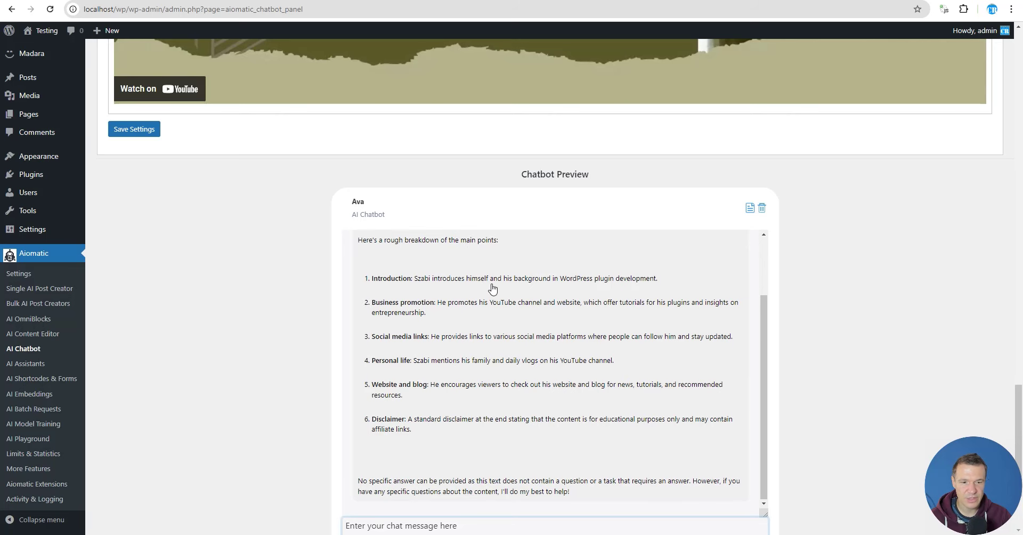
scroll(521, 335, "up", 5)
scroll(297, 419, "down", 3)
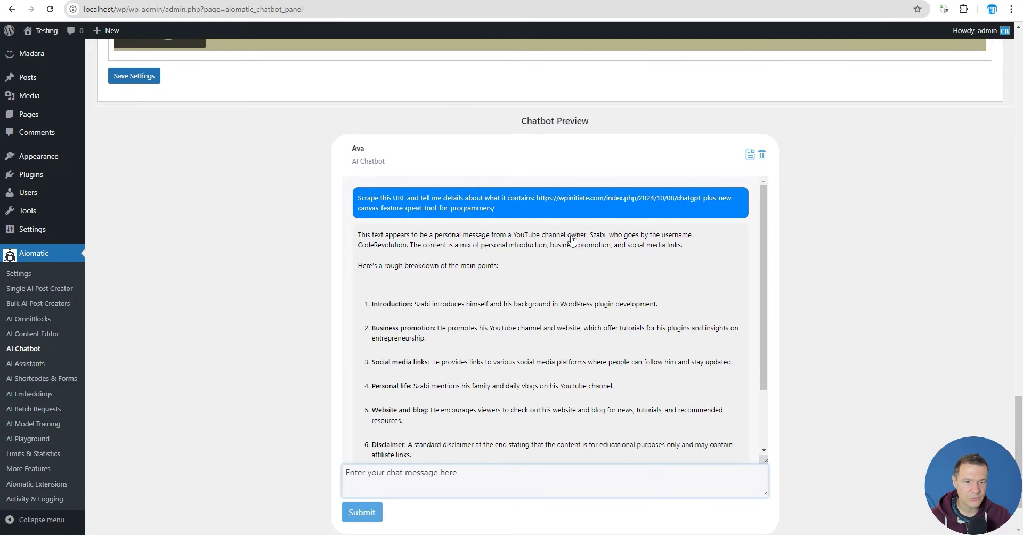
scroll(591, 272, "down", 2)
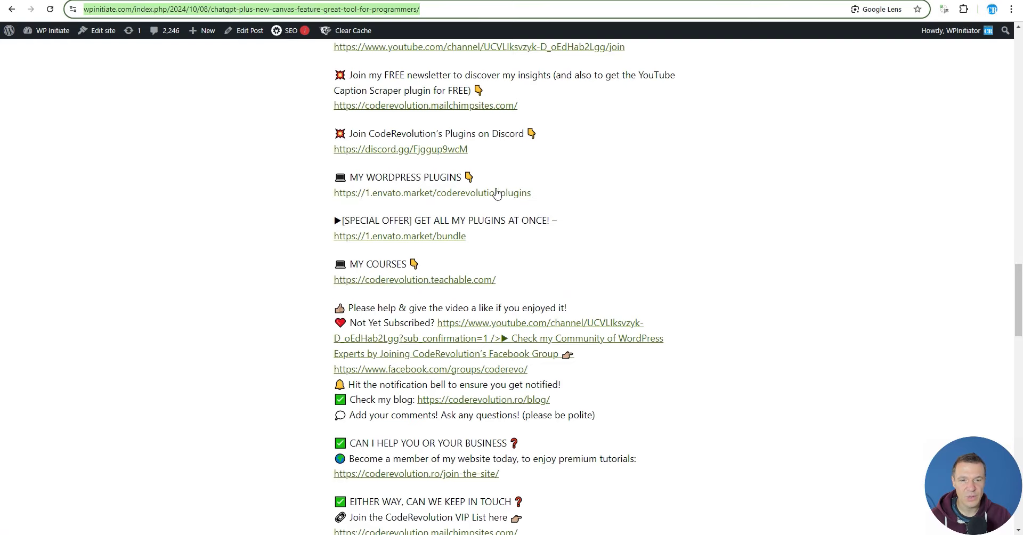
Step: Examine the canvas feature post's video description and links again to check them against the chatbot's reply
scroll(453, 266, "up", 10)
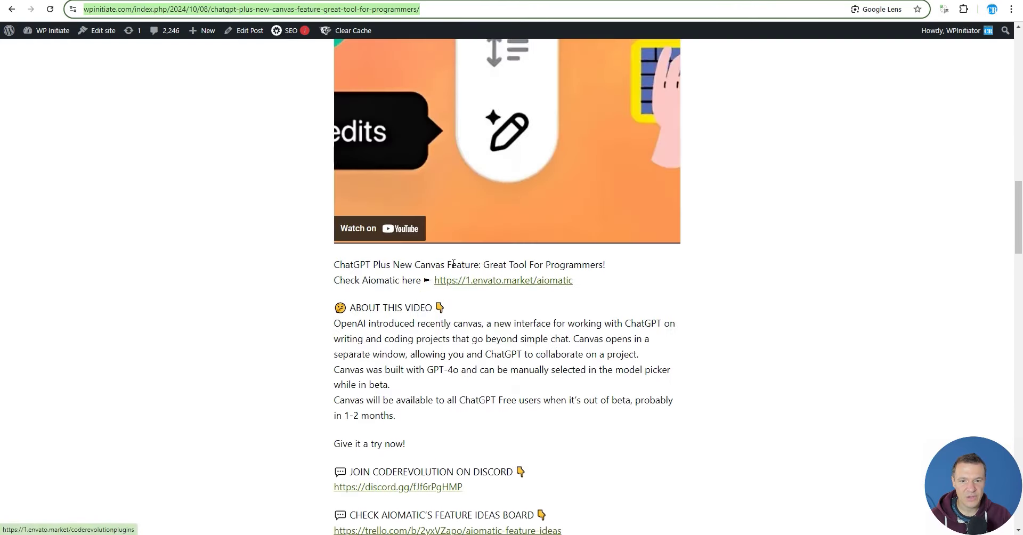
scroll(453, 264, "up", 3)
scroll(440, 445, "down", 10)
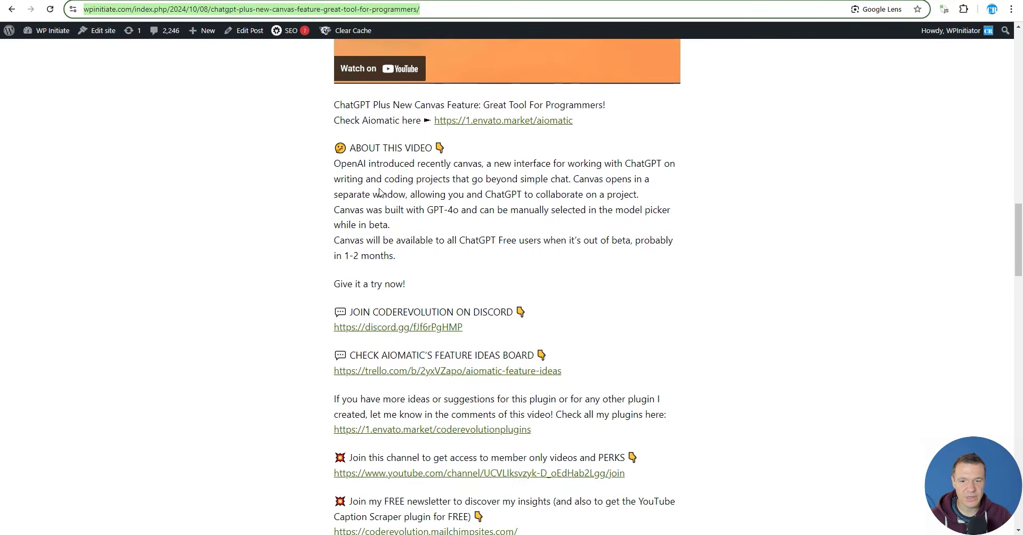
scroll(395, 238, "down", 4)
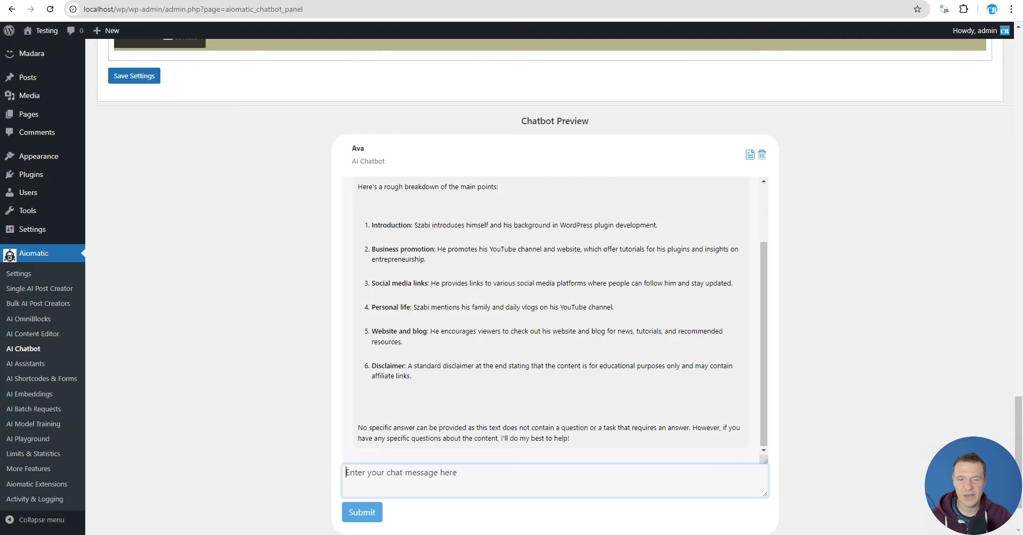
Step: Review the scraping request, its URL and the chatbot's breakdown of the page in the Chatbot Preview
scroll(429, 324, "down", 2)
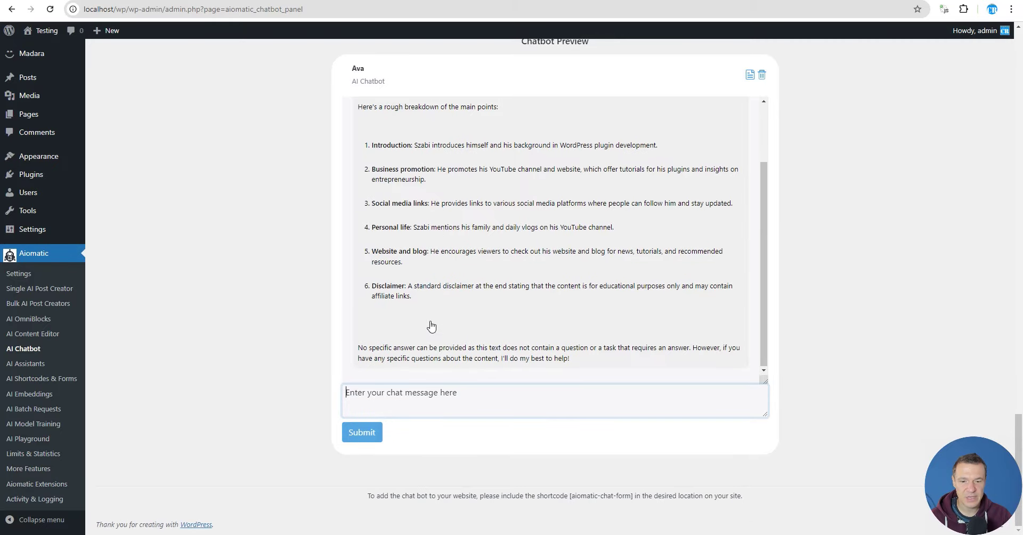
scroll(477, 323, "up", 2)
scroll(476, 323, "up", 2)
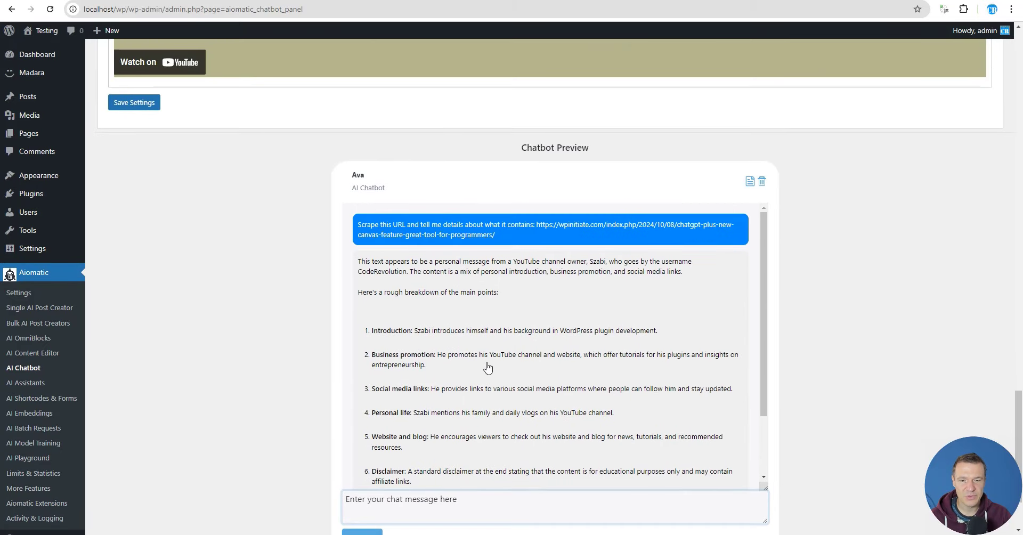
left_click_drag(536, 226, 555, 240)
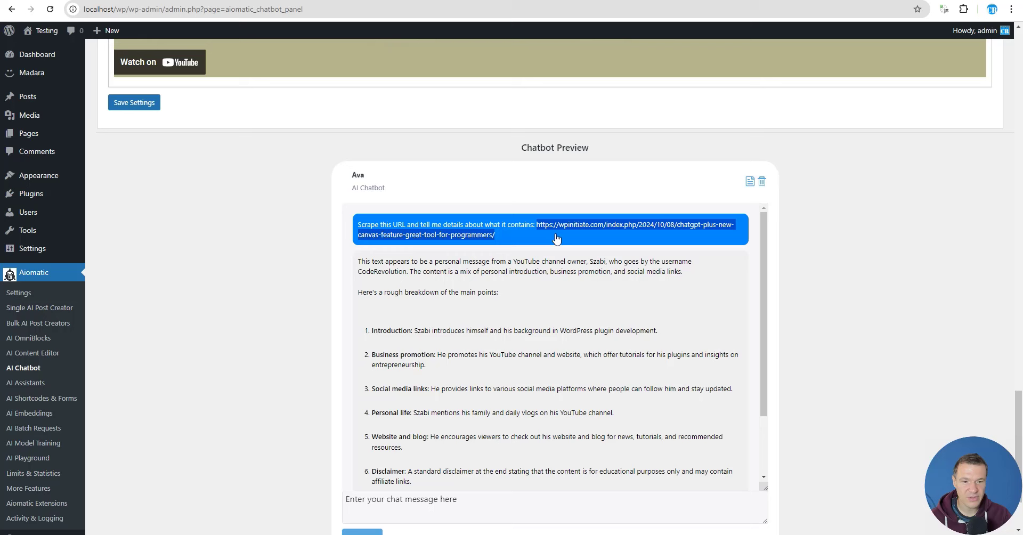
left_click(128, 297)
scroll(261, 285, "down", 2)
Step: Open the chatbot's default API parameters and look through the available Chatbot Model options
scroll(261, 283, "up", 15)
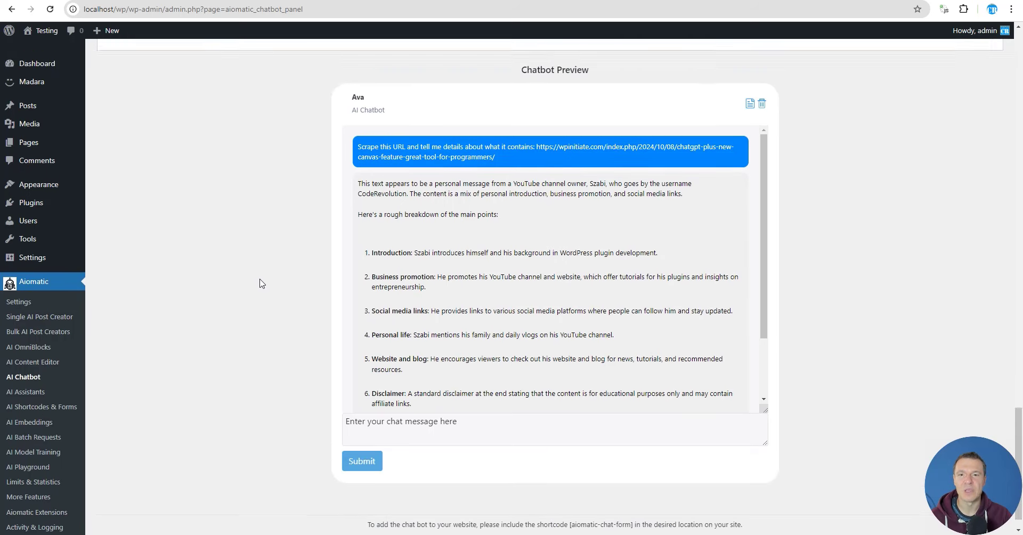
scroll(260, 283, "up", 20)
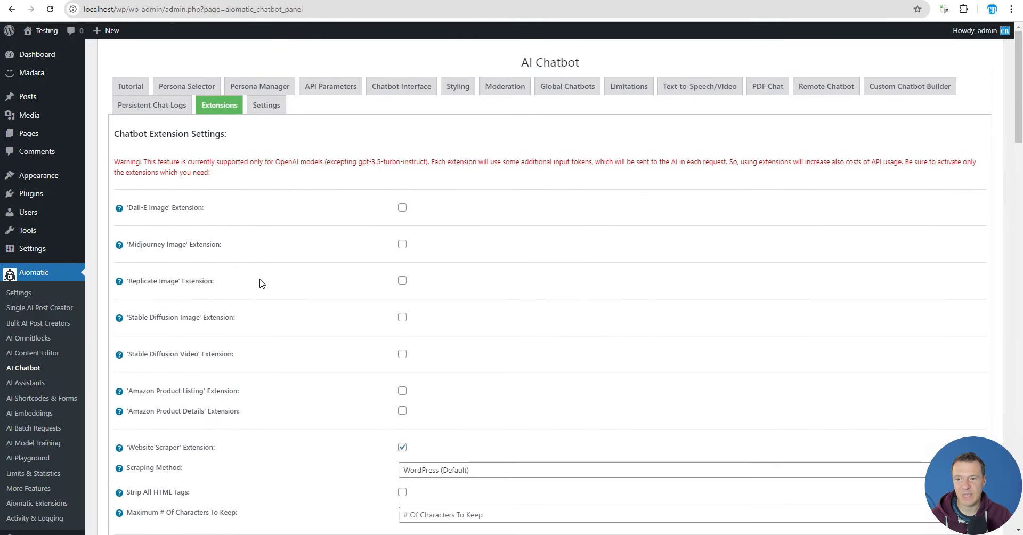
left_click(310, 90)
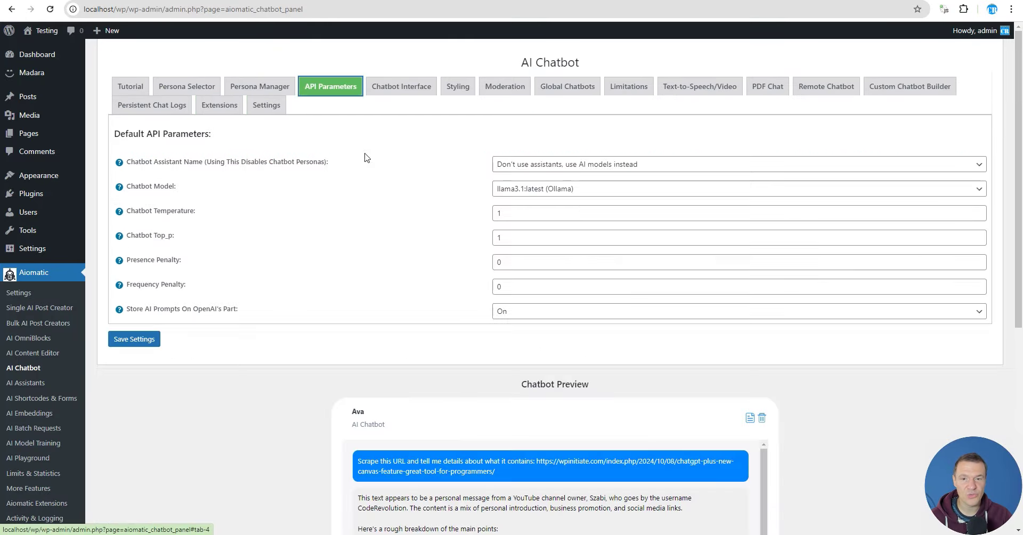
left_click(517, 191)
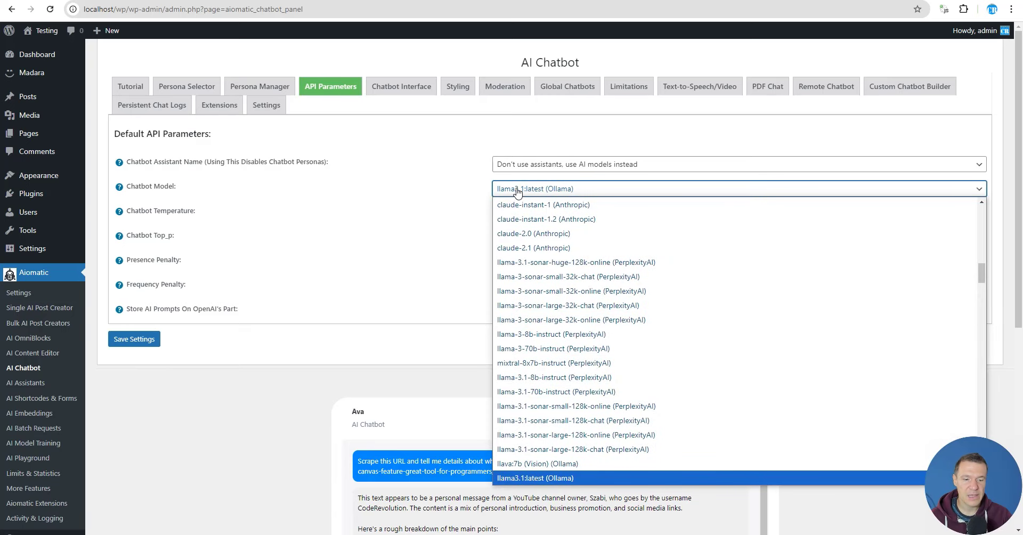
scroll(519, 205, "down", 5)
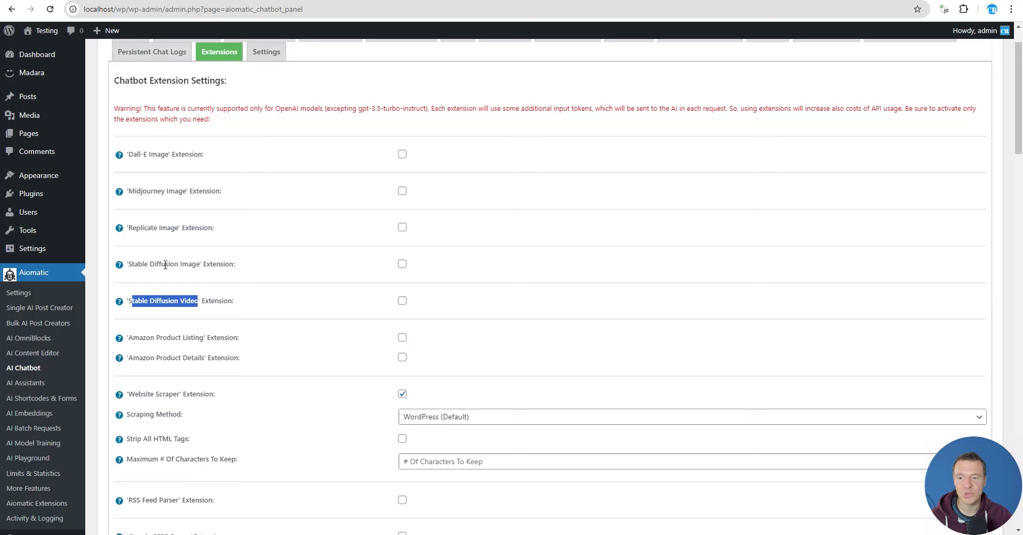
Step: Examine the available chatbot extensions, including Stable Diffusion, Royalty Free Image Search, God Mode and the Facebook to LinkedIn posting extensions
left_click_drag(134, 263, 180, 263)
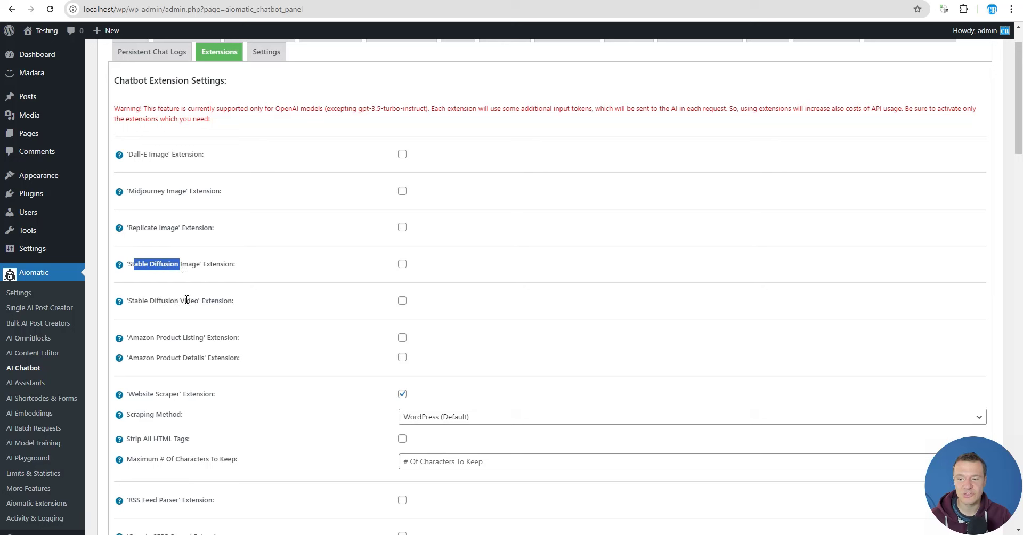
scroll(158, 207, "down", 7)
left_click_drag(137, 164, 169, 164)
left_click_drag(147, 200, 185, 184)
scroll(159, 248, "down", 1)
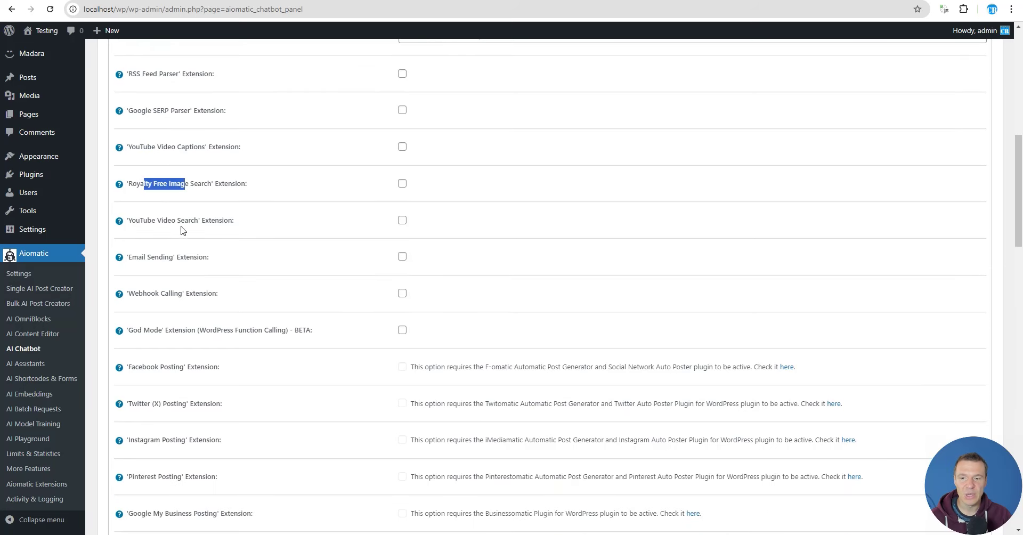
scroll(183, 229, "down", 2)
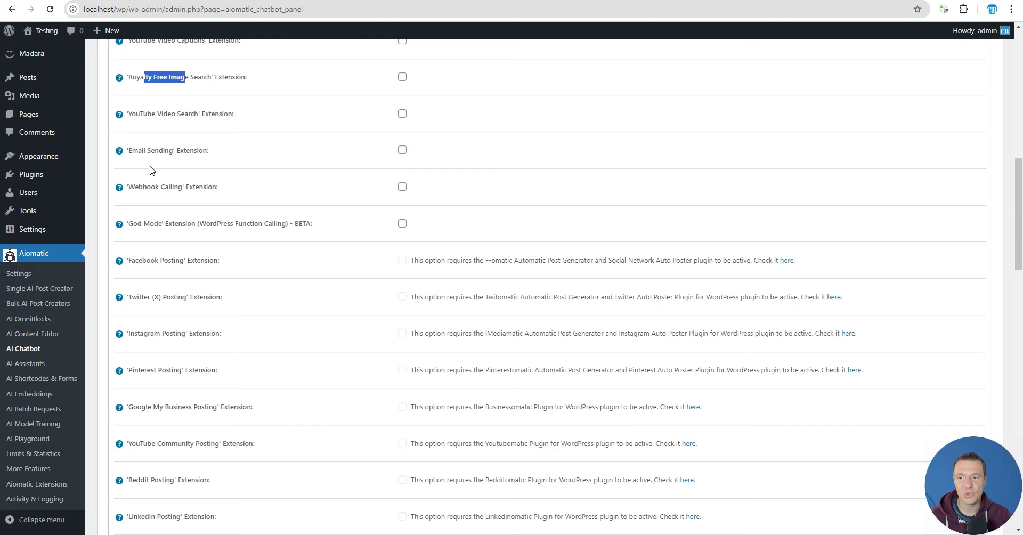
scroll(150, 160, "down", 1)
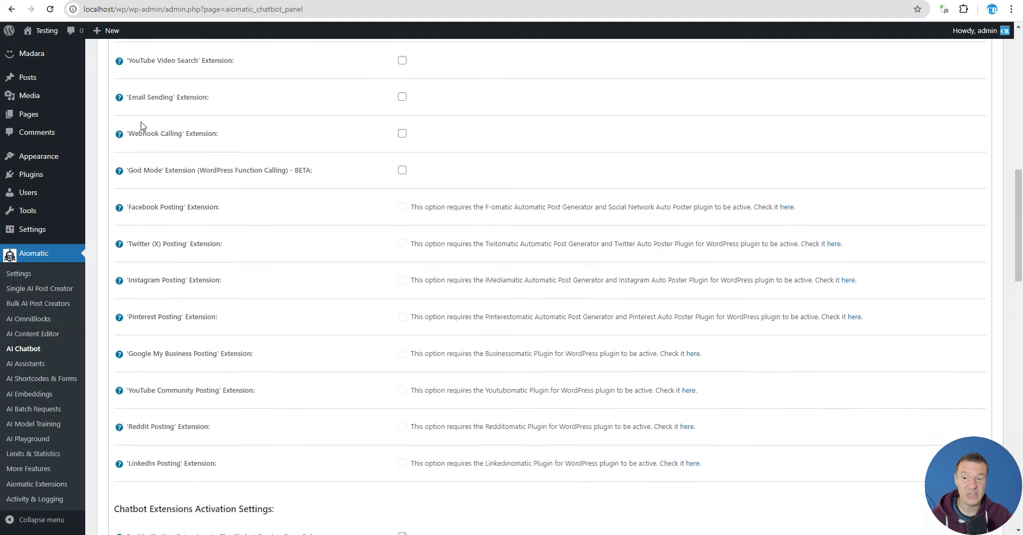
left_click_drag(144, 170, 286, 171)
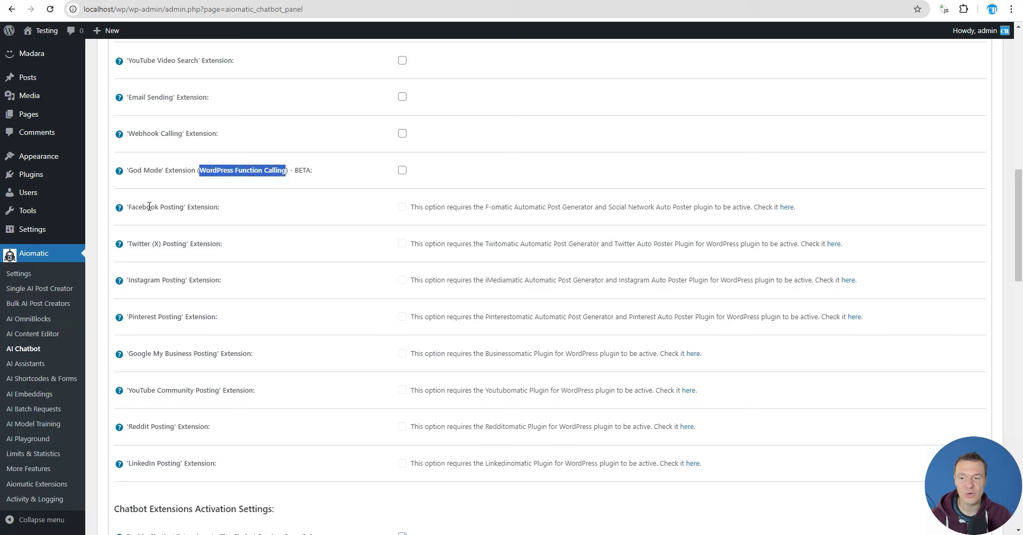
left_click_drag(149, 206, 166, 462)
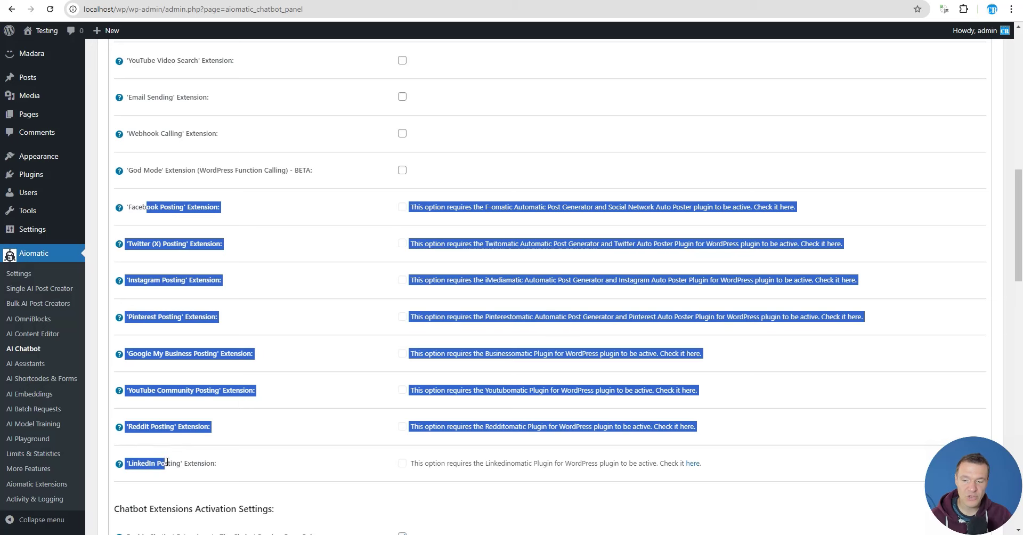
left_click(333, 365)
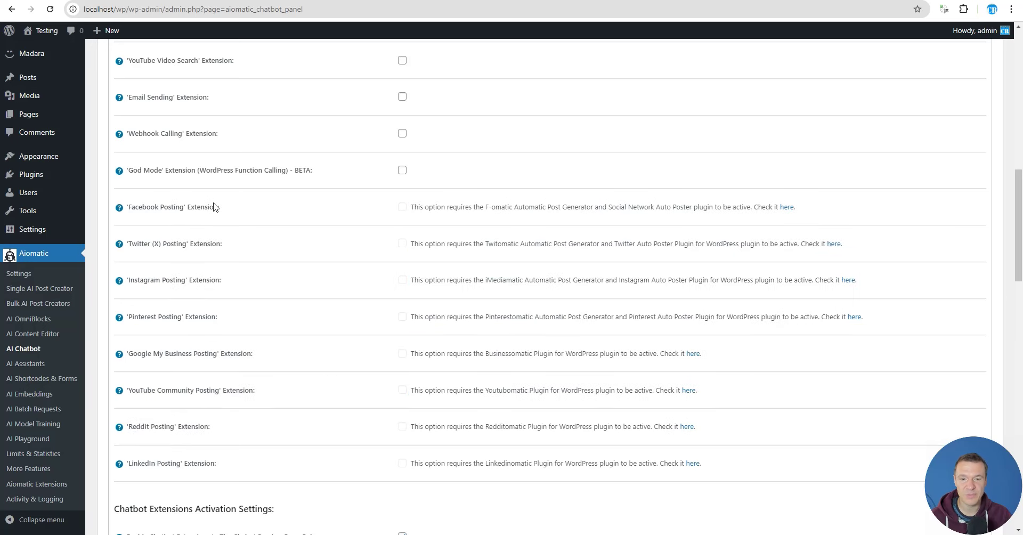
scroll(189, 255, "up", 12)
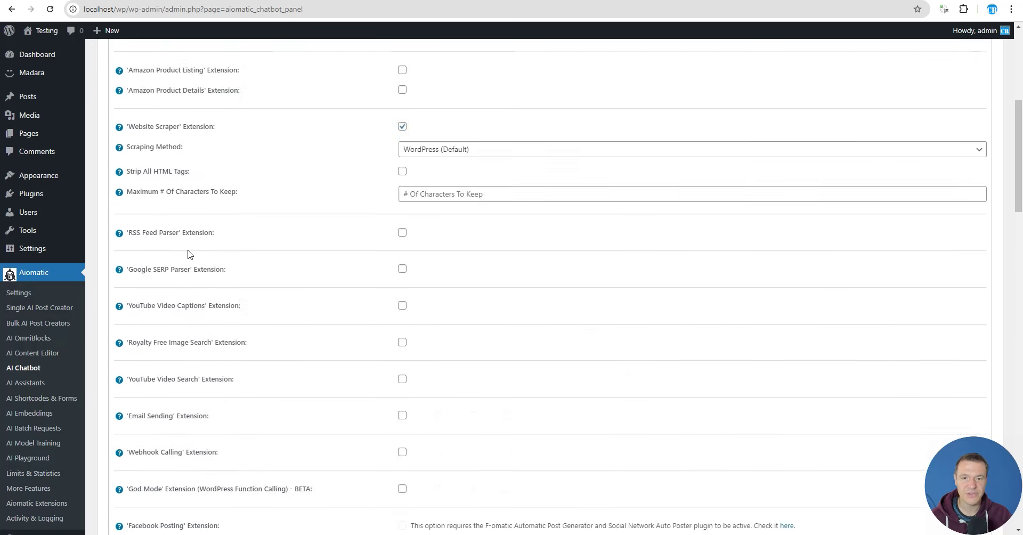